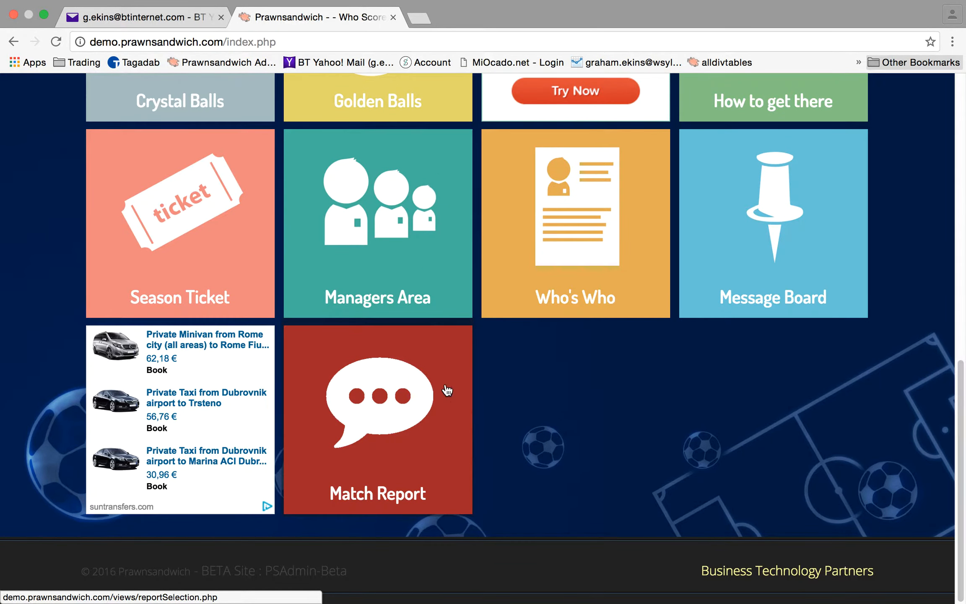
Start a referee match report and choose Surrey Youth League as the league
left_click(388, 426)
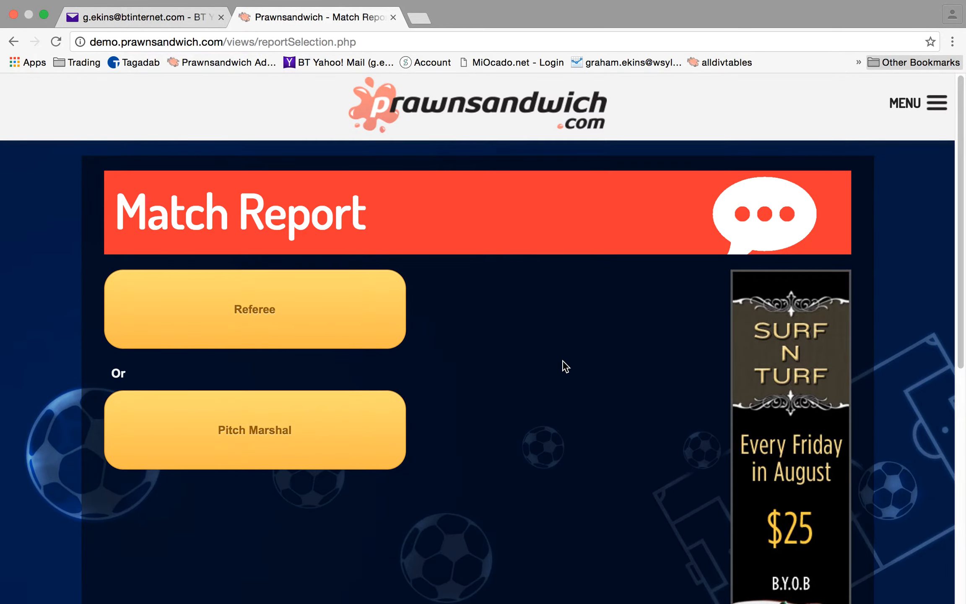
left_click(299, 309)
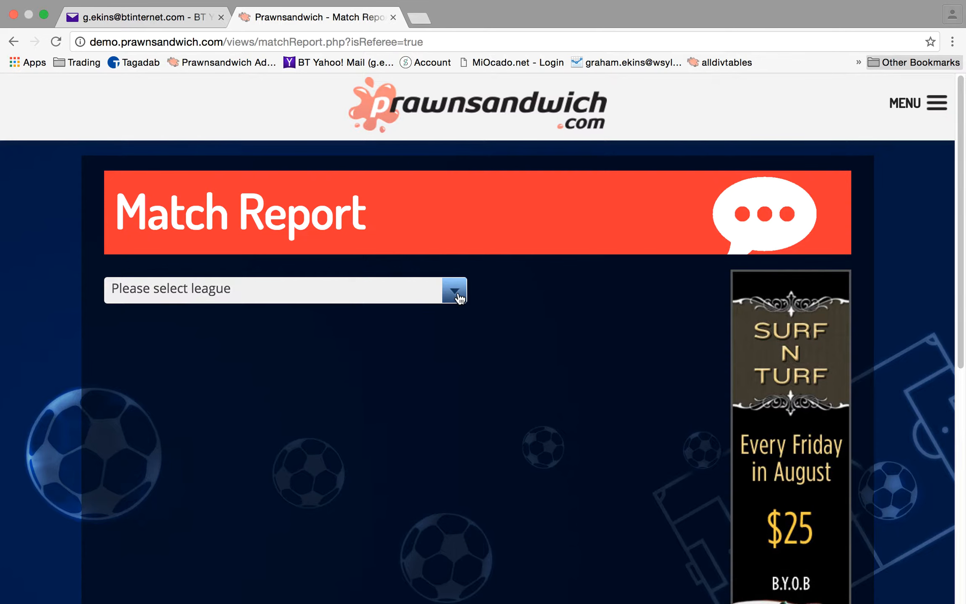
left_click(459, 298)
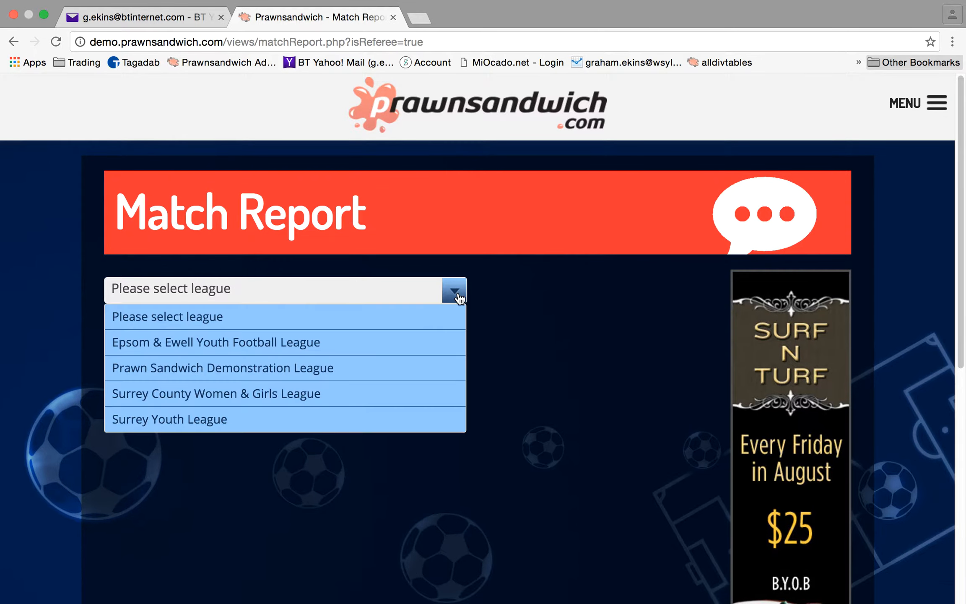
left_click(295, 426)
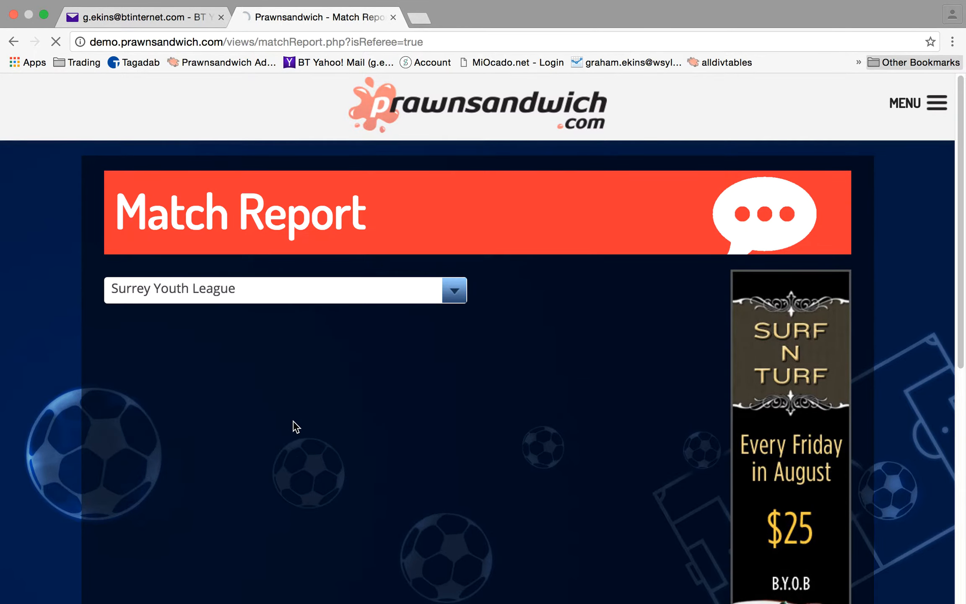
Choose Sheen Lions as the club and Sheen Lions U15's as the team
left_click(455, 334)
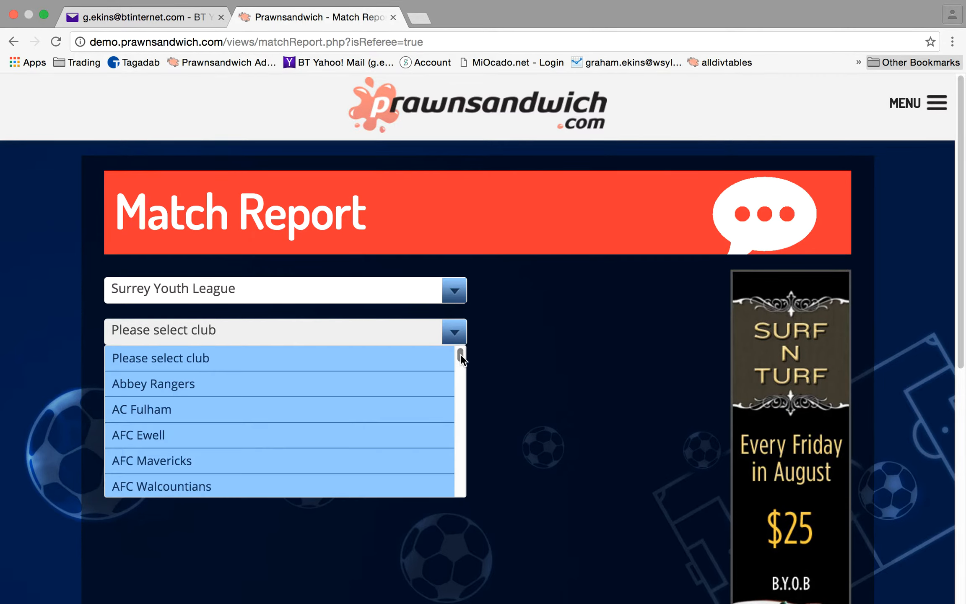
left_click_drag(460, 355, 465, 460)
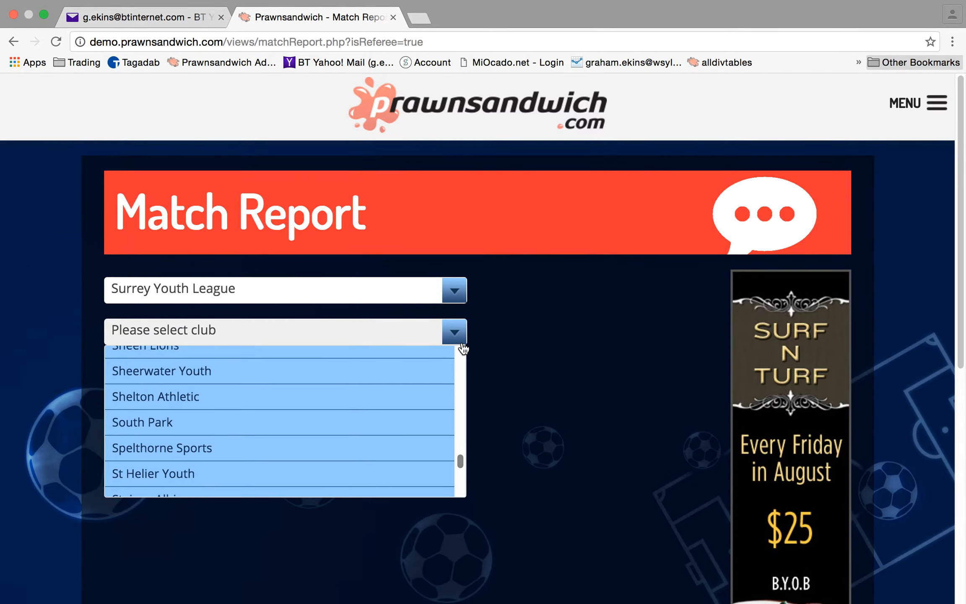
left_click_drag(463, 461, 462, 458)
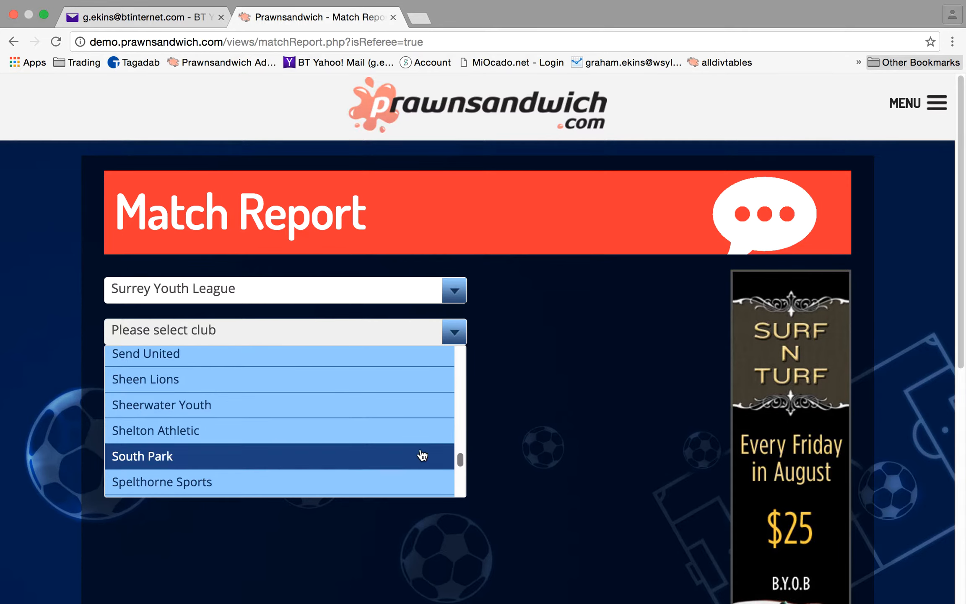
left_click(262, 380)
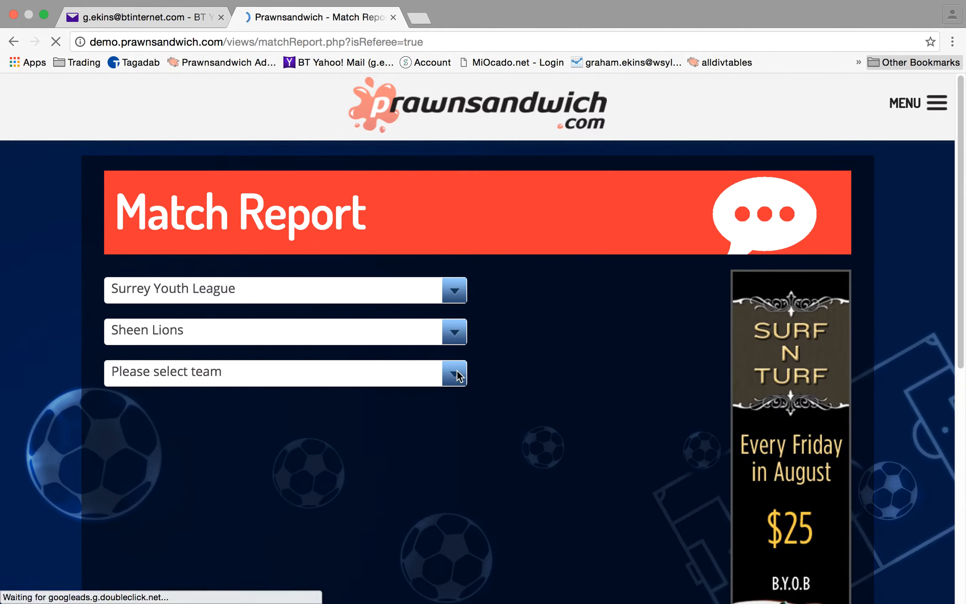
left_click(455, 374)
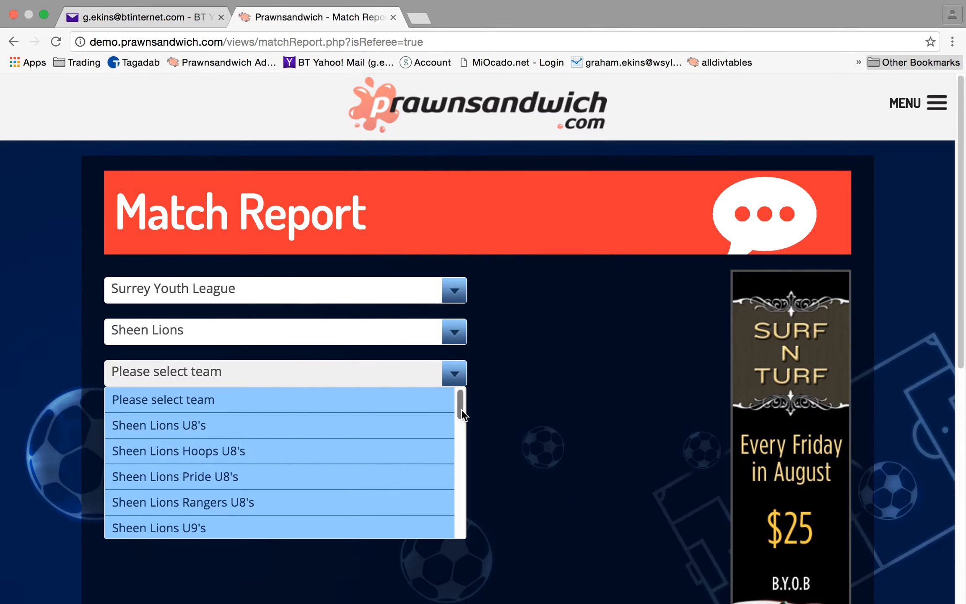
left_click_drag(461, 409, 464, 505)
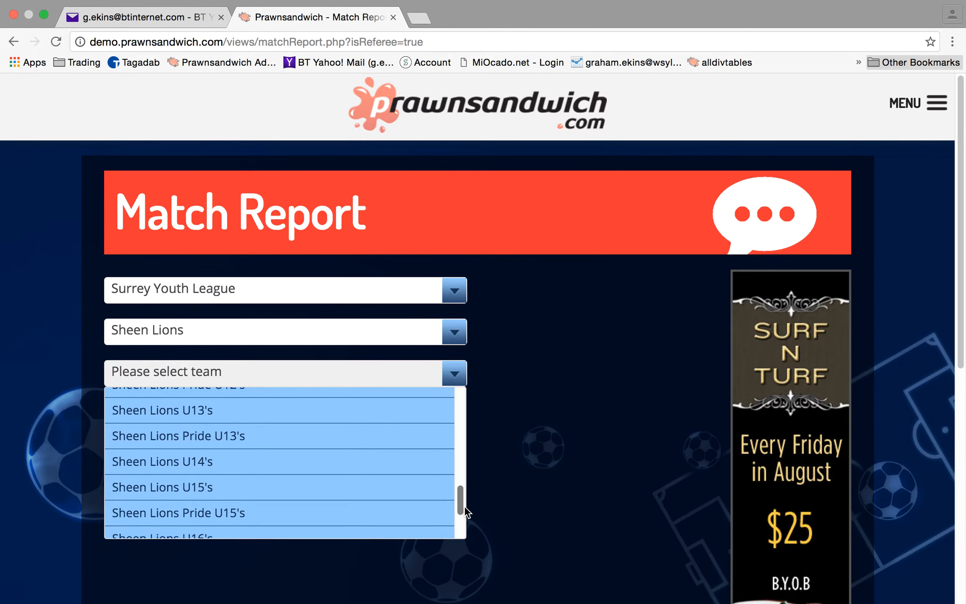
left_click(336, 487)
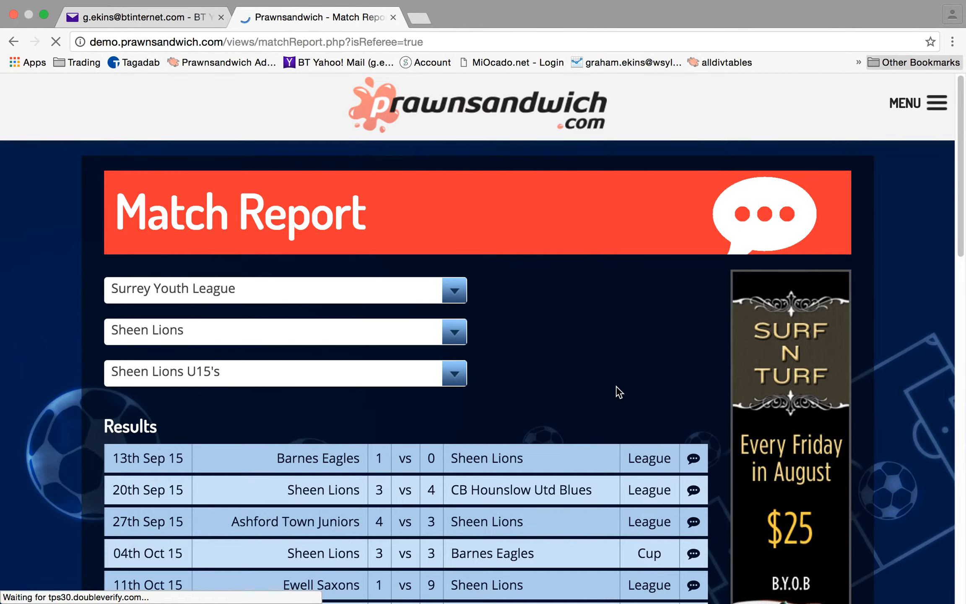
Scroll the U15's results to the 17th Apr 16 Sheen Lions 3–5 Ascot United Youth row
scroll(619, 396, "down", 2)
scroll(616, 386, "down", 15)
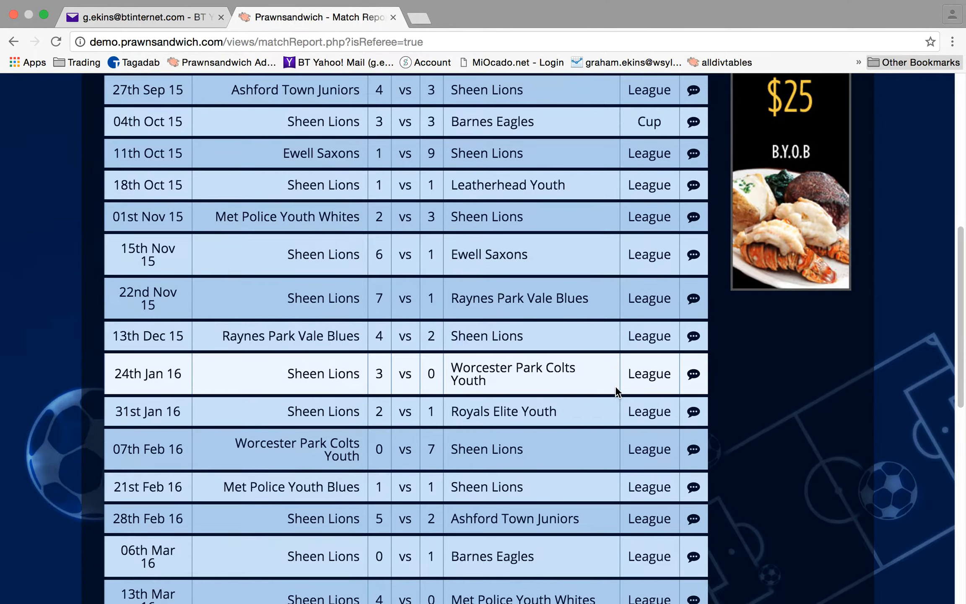
scroll(613, 390, "up", 2)
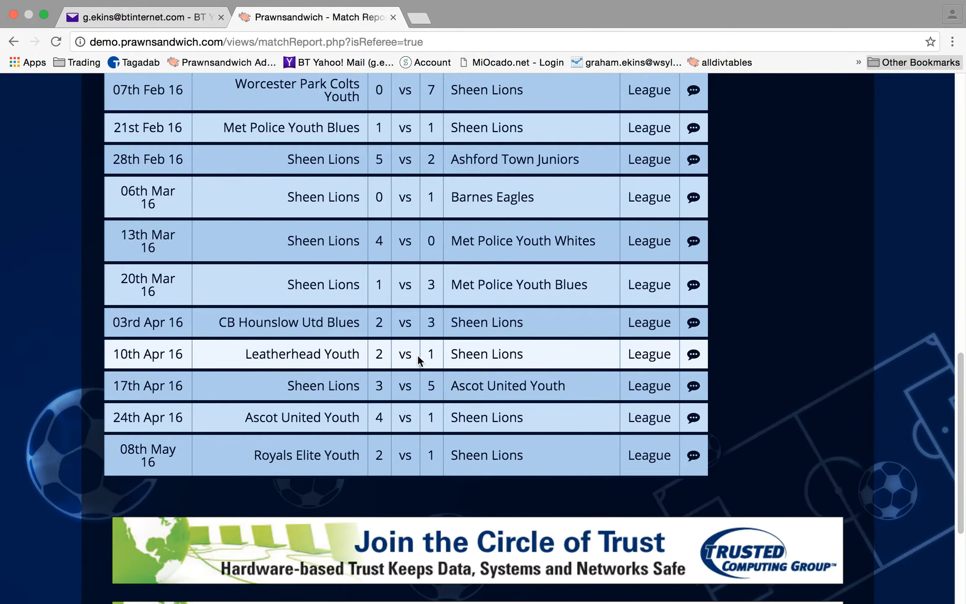
Open the report for the 17th Apr 16 Ascot United match and bring up the Full name referee selector
left_click(692, 390)
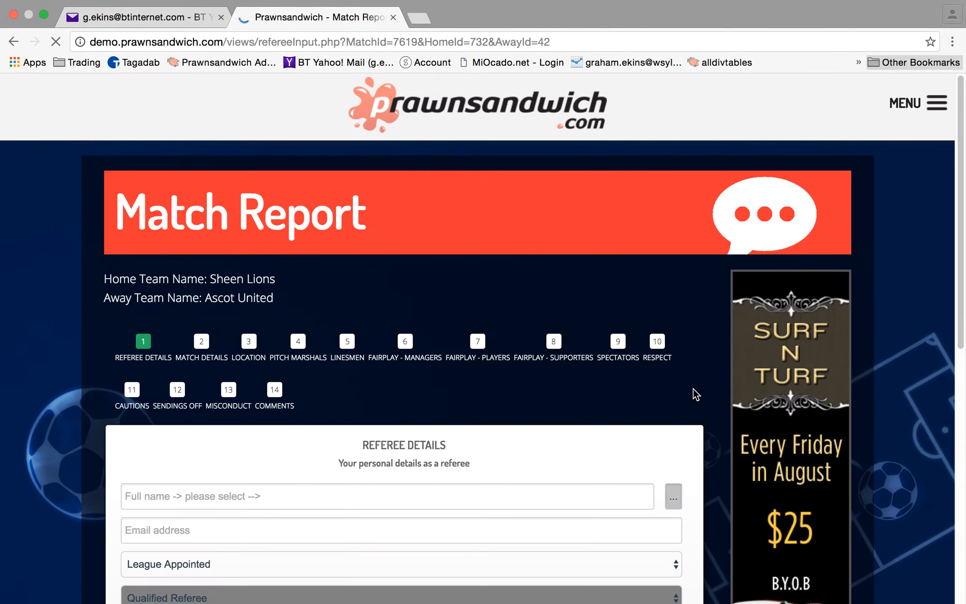
scroll(511, 390, "down", 4)
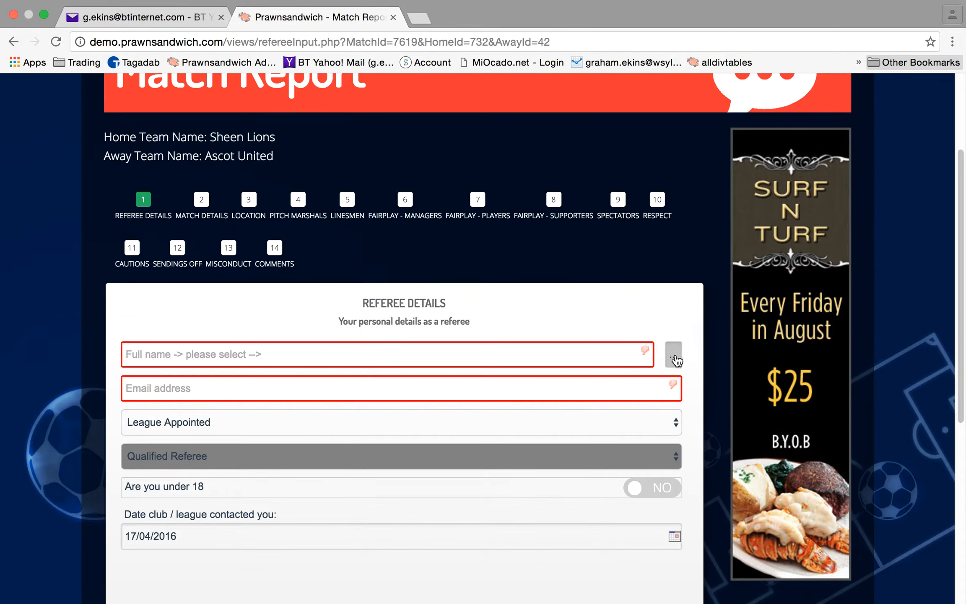
left_click(674, 357)
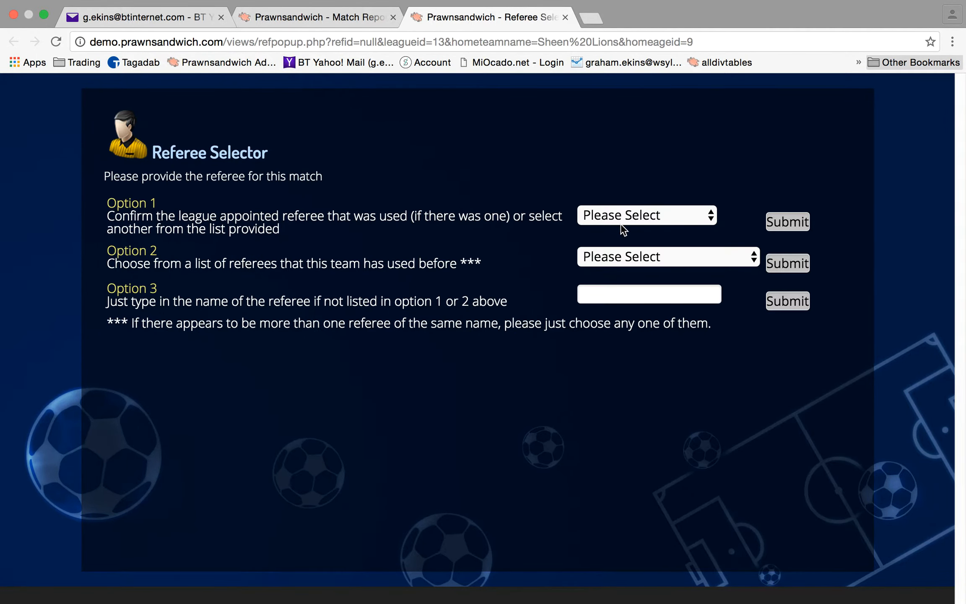
Check the league referee list, then enter the referee's full name as an unlisted referee and submit it
left_click(711, 218)
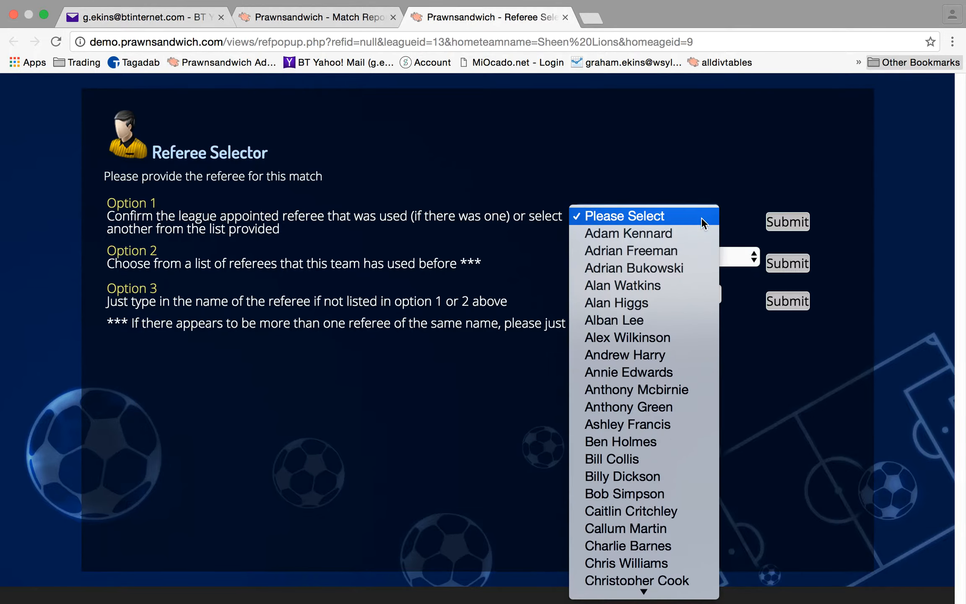
mouse_move(643, 602)
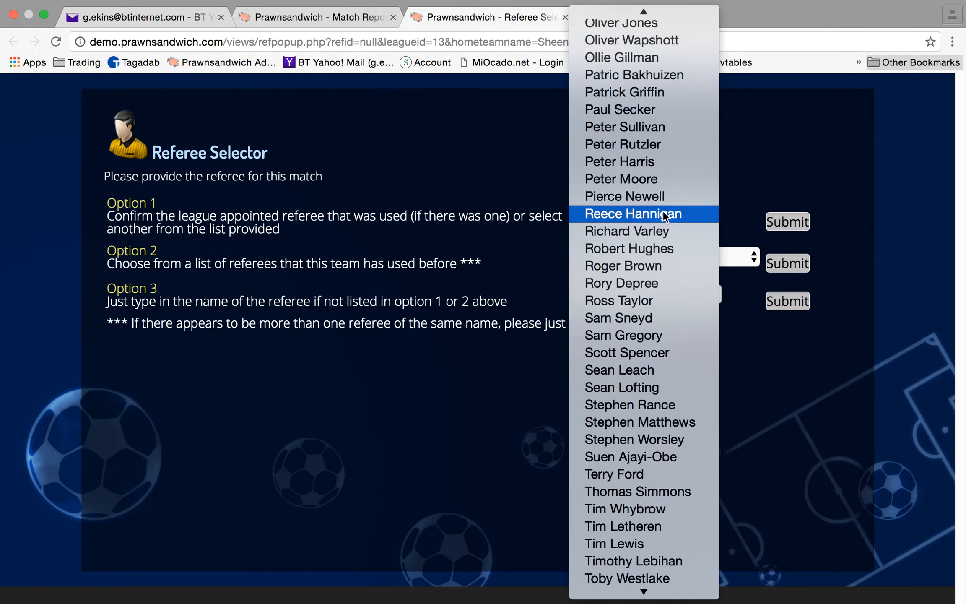
left_click(788, 441)
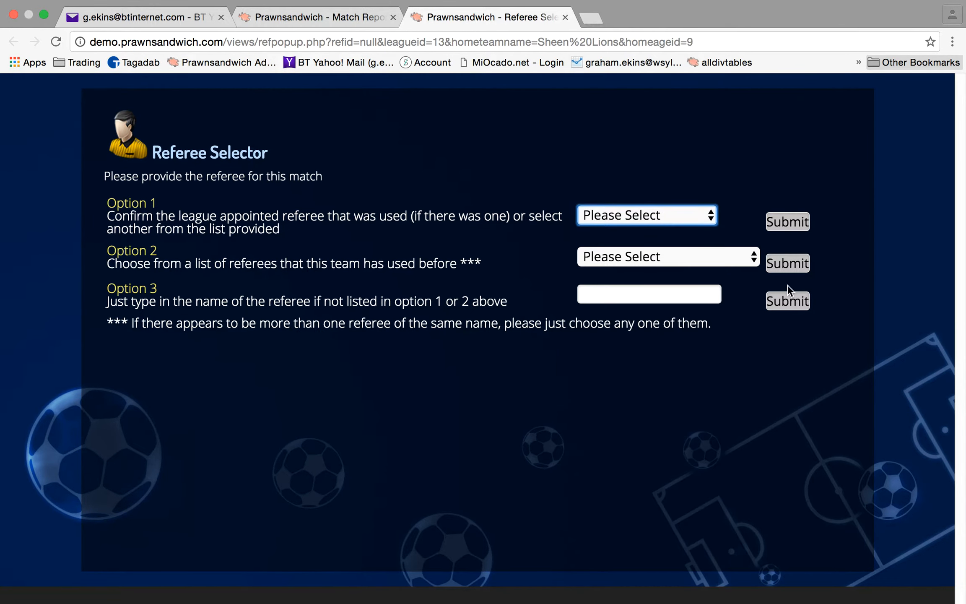
left_click(700, 295)
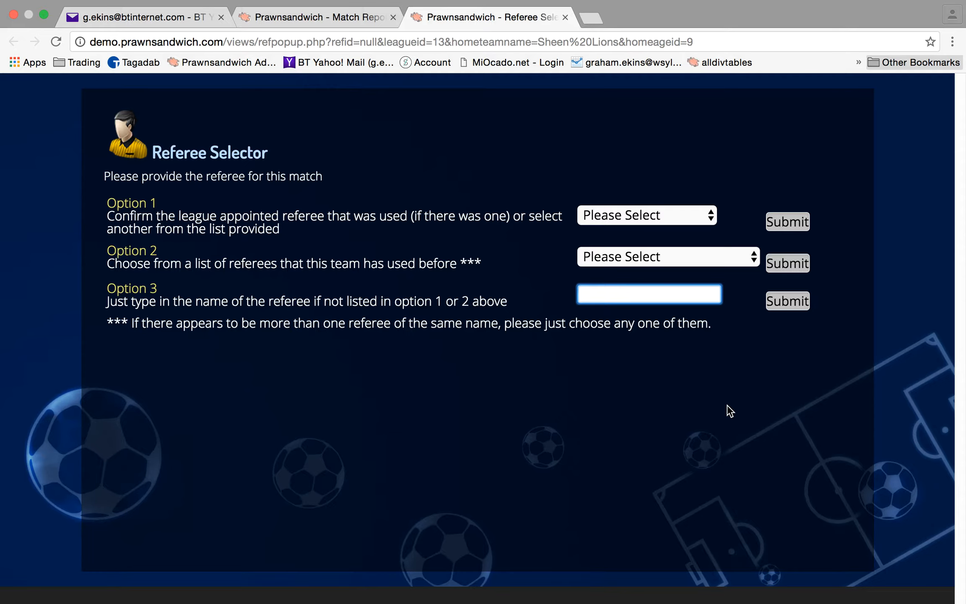
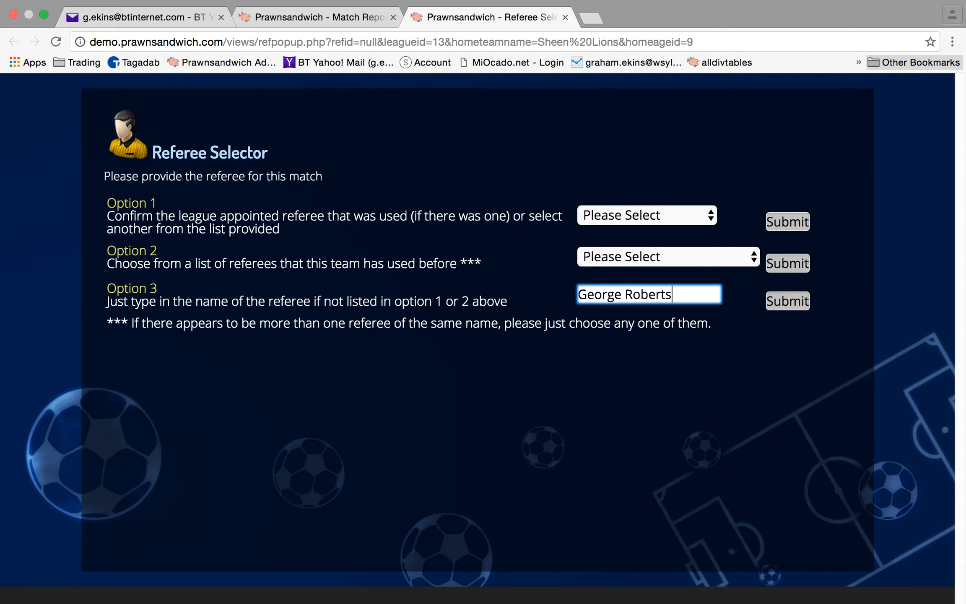
left_click(793, 301)
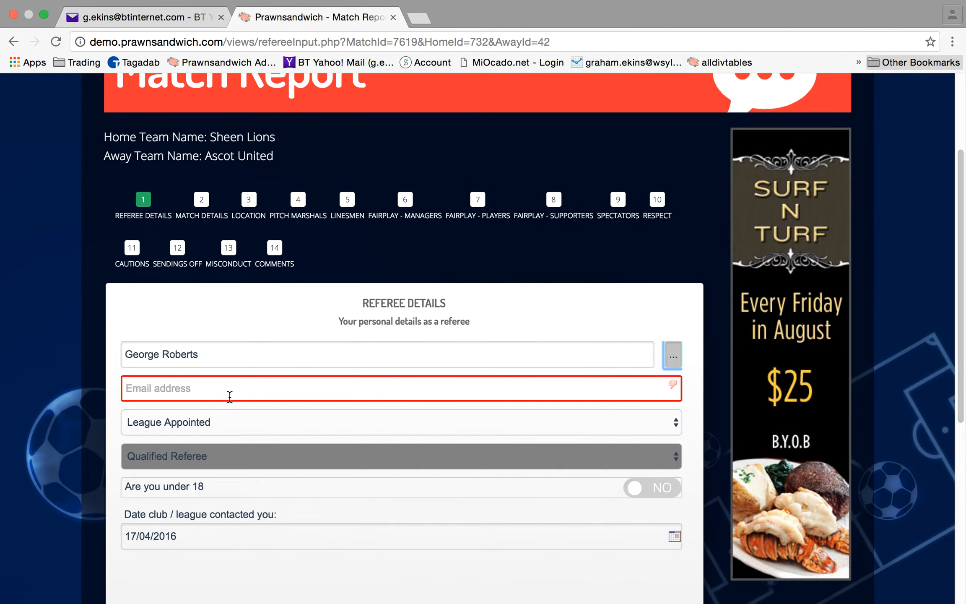
Begin the referee's e-mail address, set appointment to Club Appointed and the role to Volunteer
left_click(245, 390)
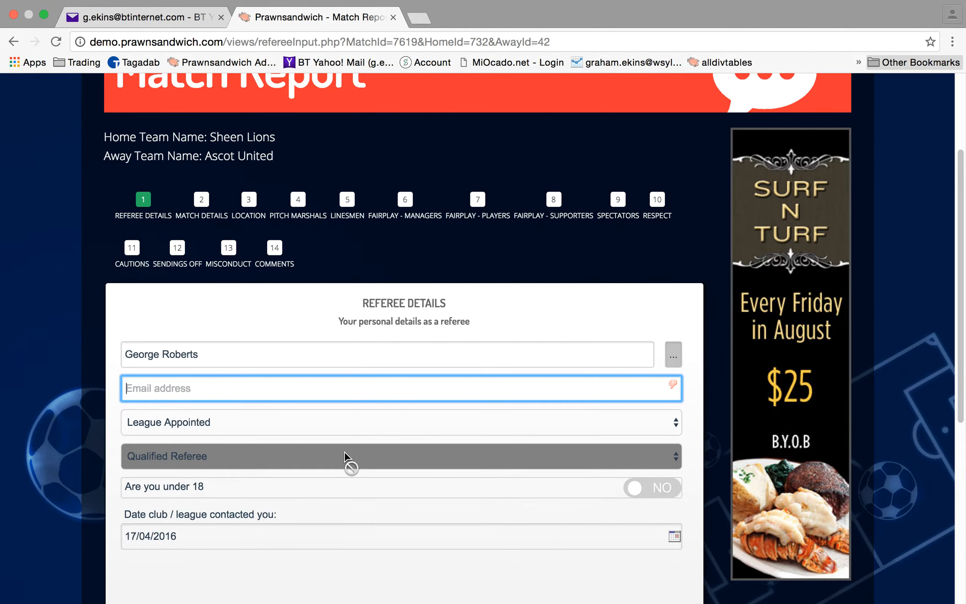
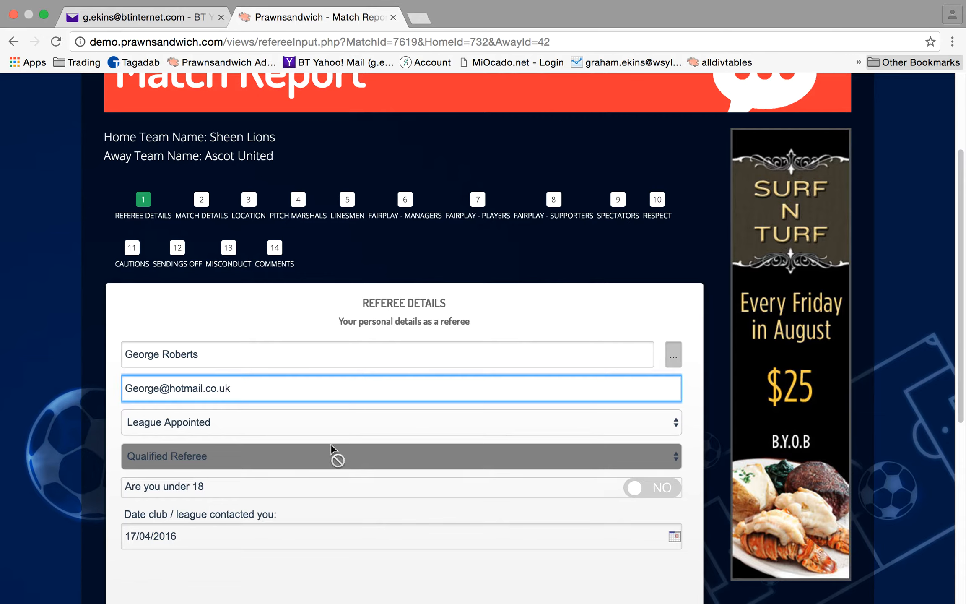
left_click(675, 427)
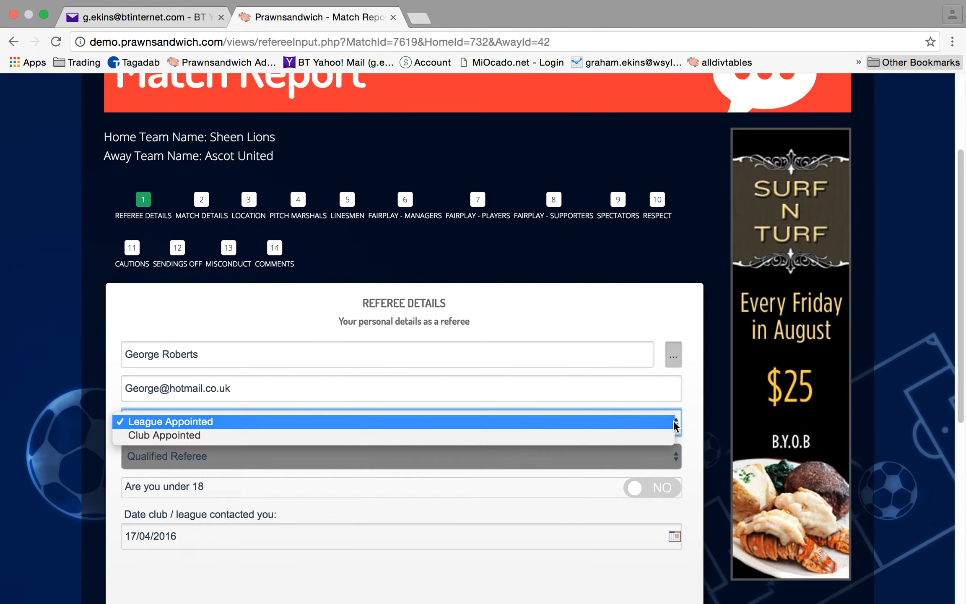
left_click(586, 436)
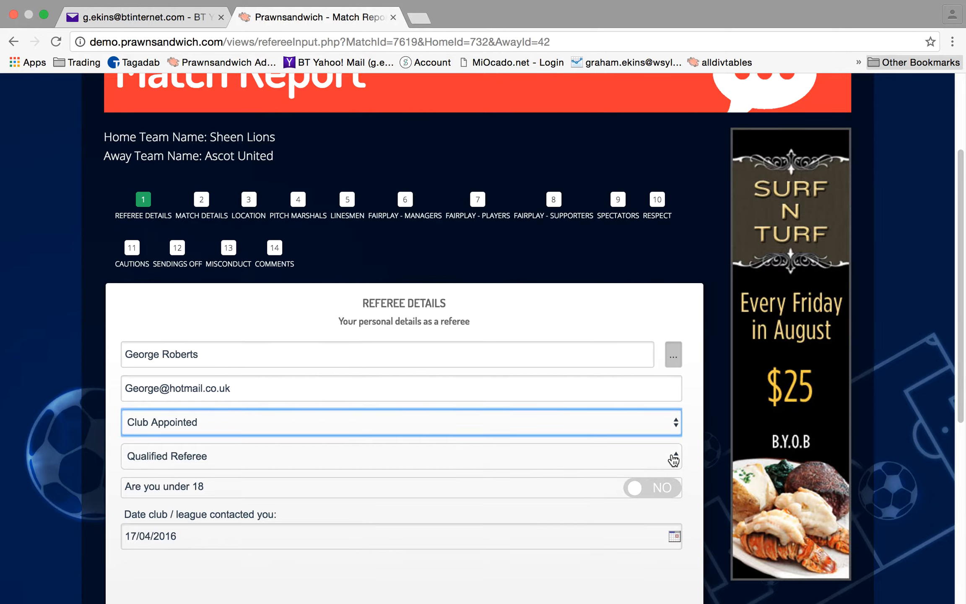
left_click(673, 459)
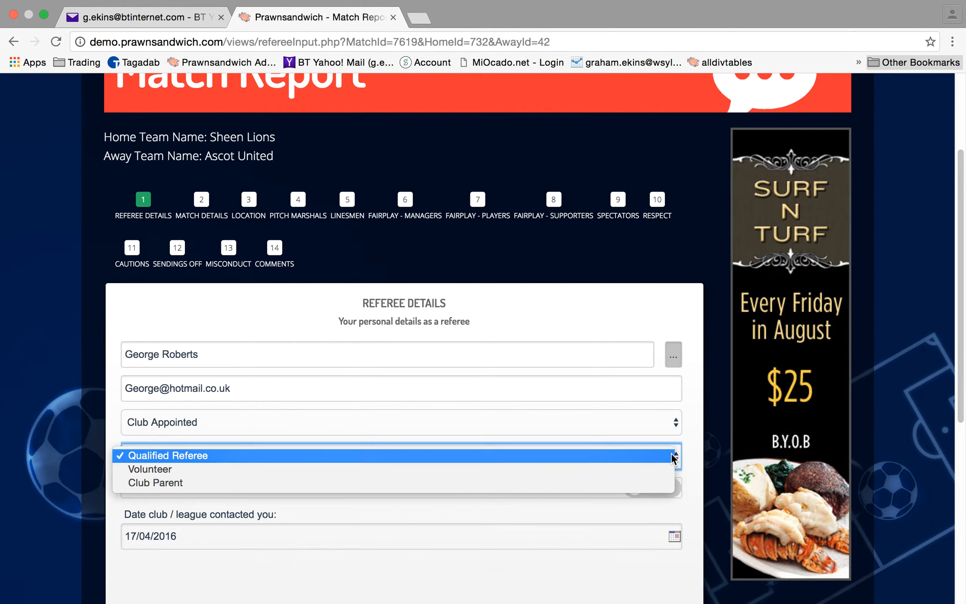
left_click(639, 469)
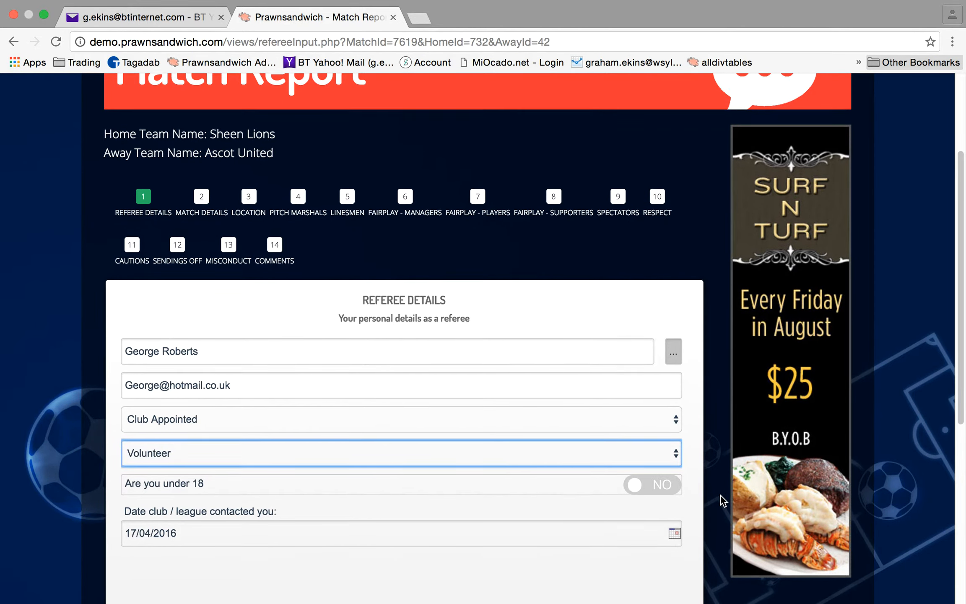
Set the club contact date to 11/04/2016 and continue to Match Details
scroll(722, 499, "down", 1)
scroll(698, 487, "down", 4)
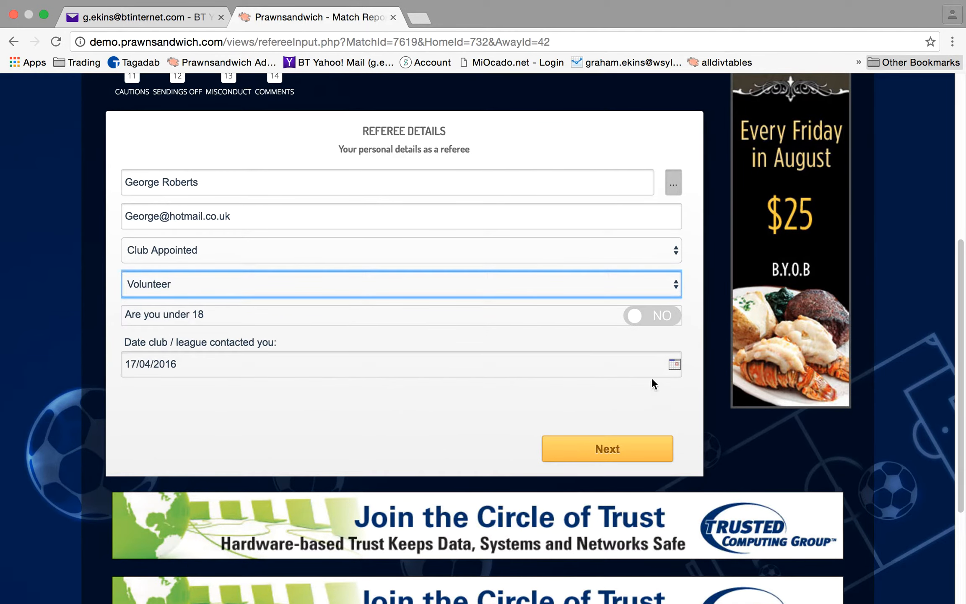
left_click(674, 364)
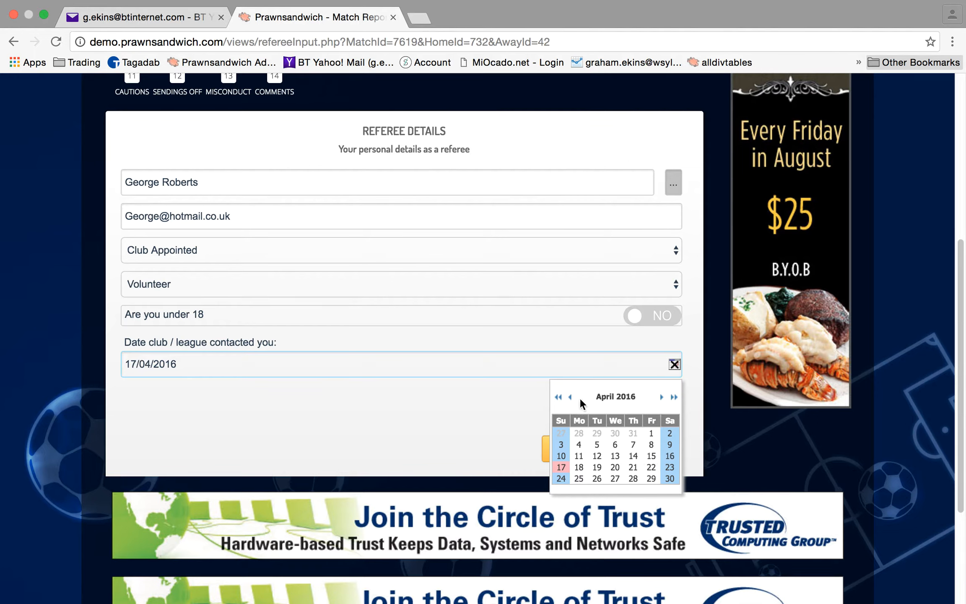
left_click(579, 456)
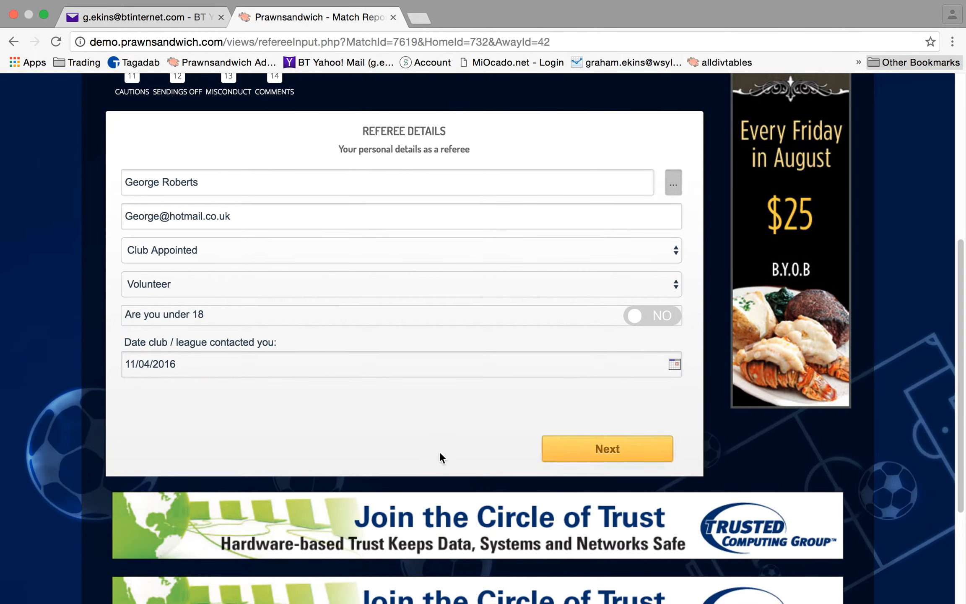
scroll(509, 382, "up", 3)
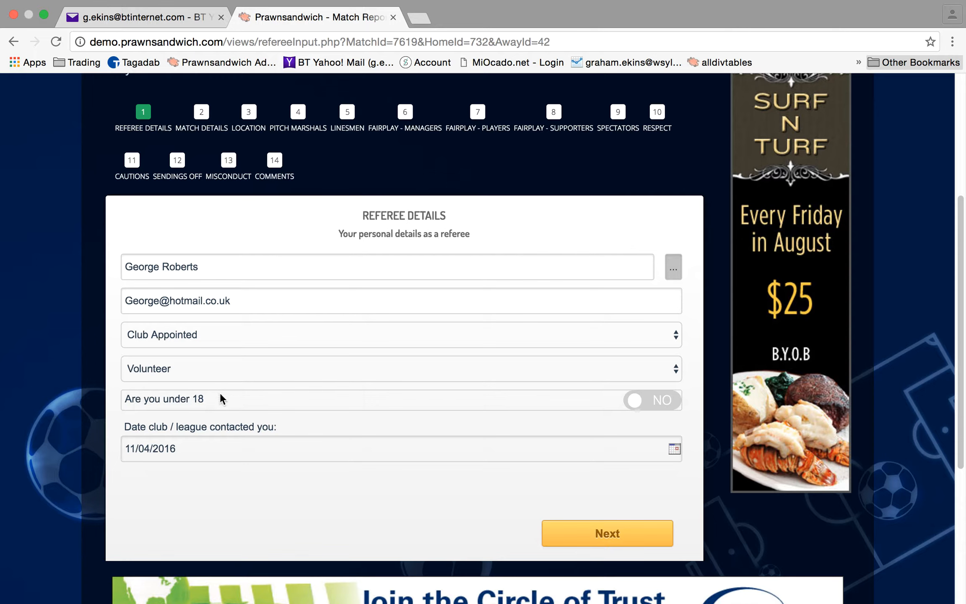
left_click(609, 535)
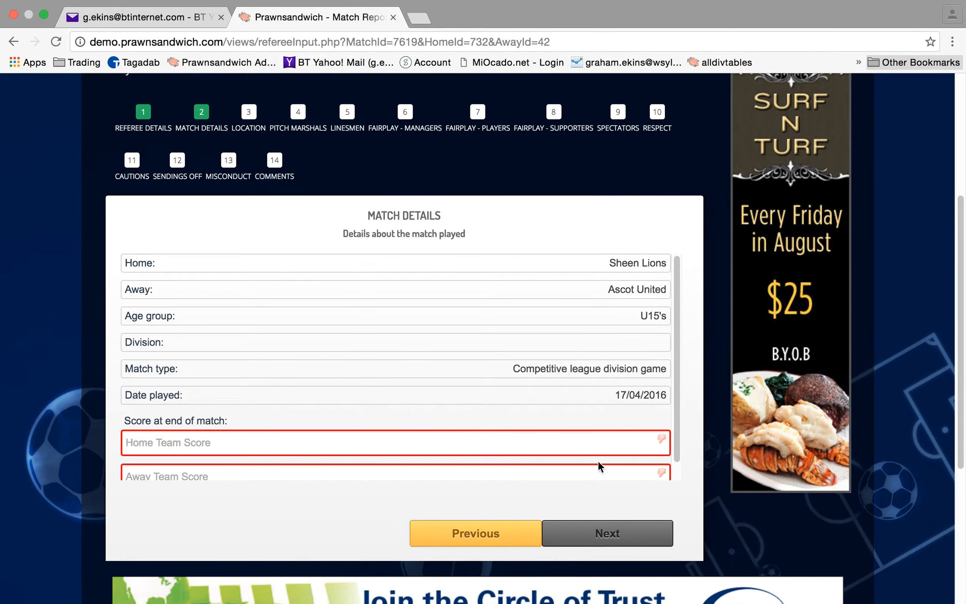
Enter a 3–5 final score, Sheen Lions 3 and Ascot United 5, then continue to Location
scroll(677, 455, "down", 1)
scroll(677, 455, "down", 2)
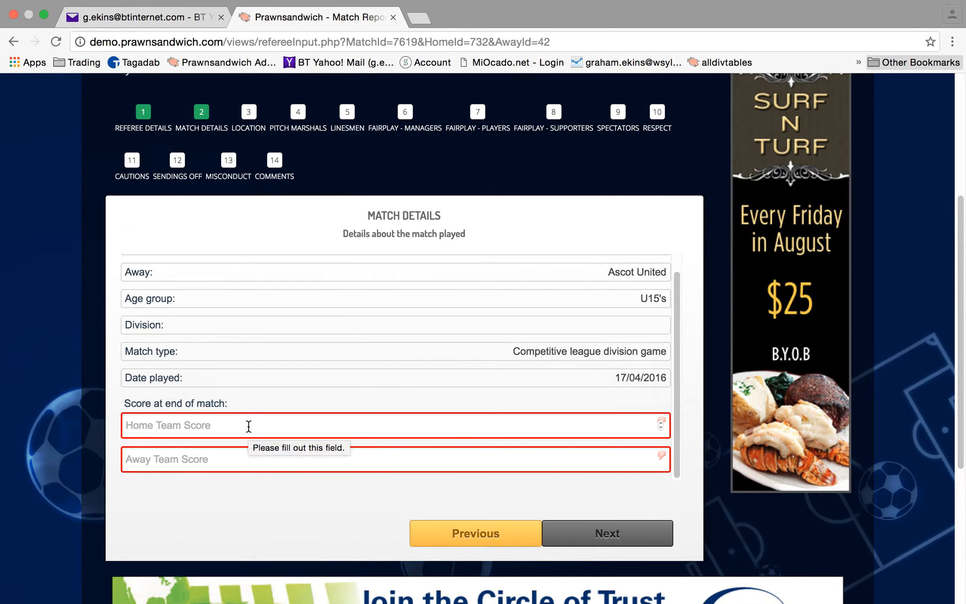
left_click(221, 426)
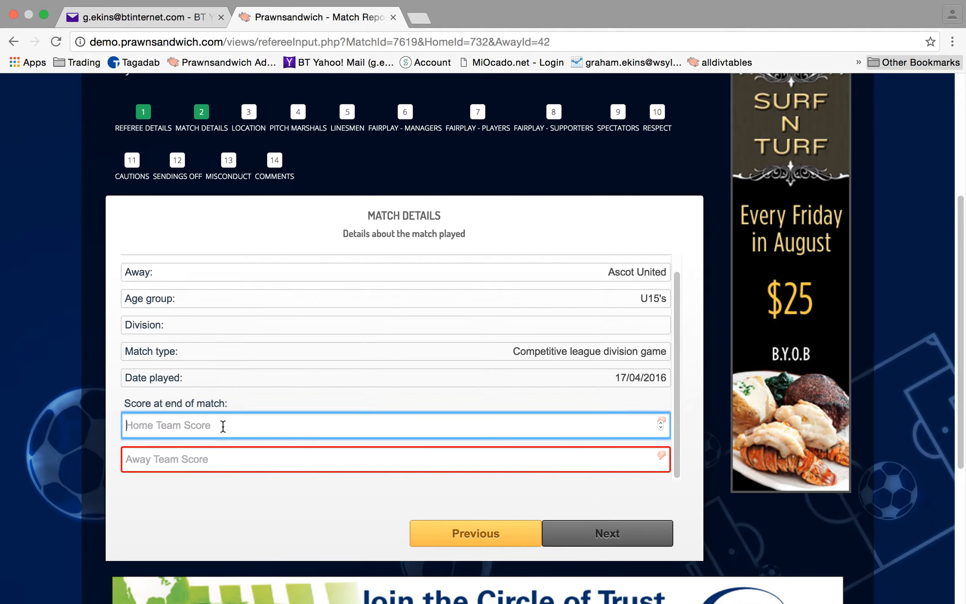
type("3")
left_click(210, 457)
type("5")
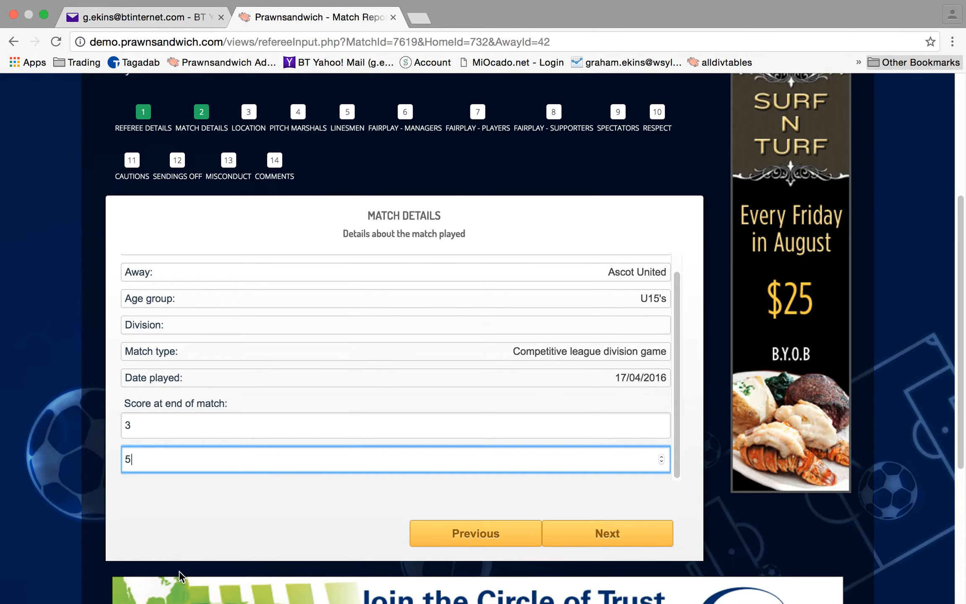
left_click(634, 538)
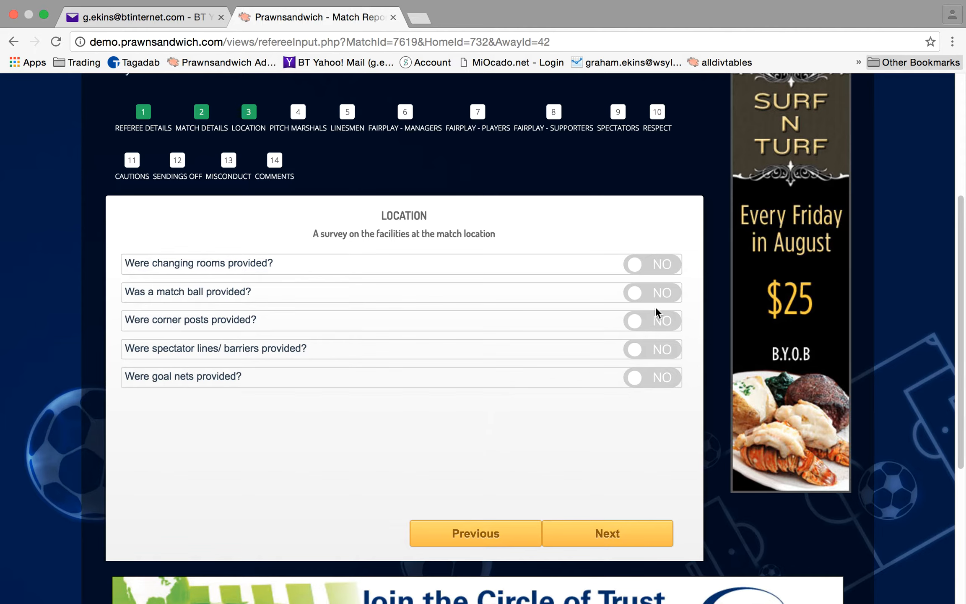
Answer YES for changing rooms, match ball, corner posts, spectator barriers and goal nets, then continue
left_click(635, 268)
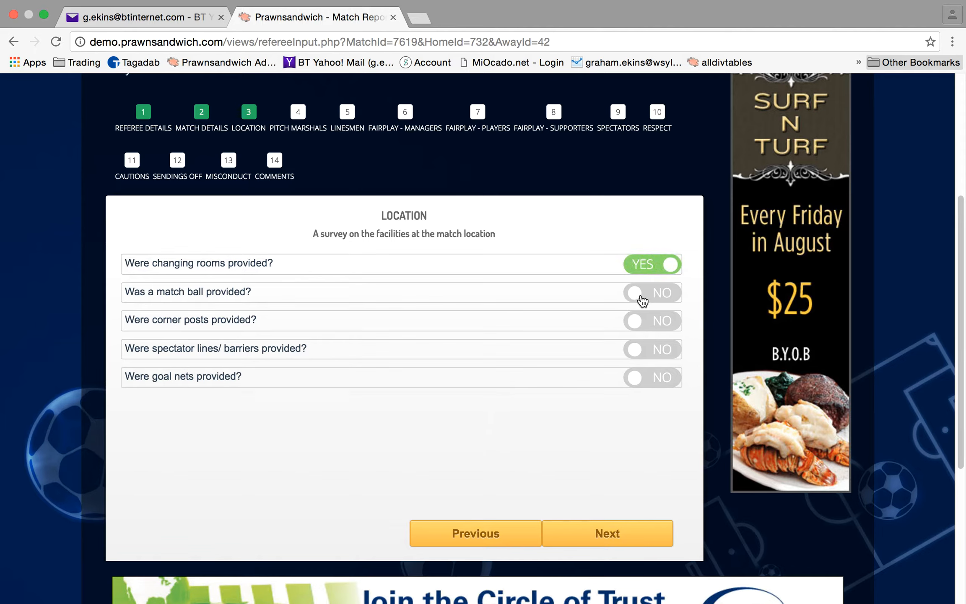
left_click(643, 301)
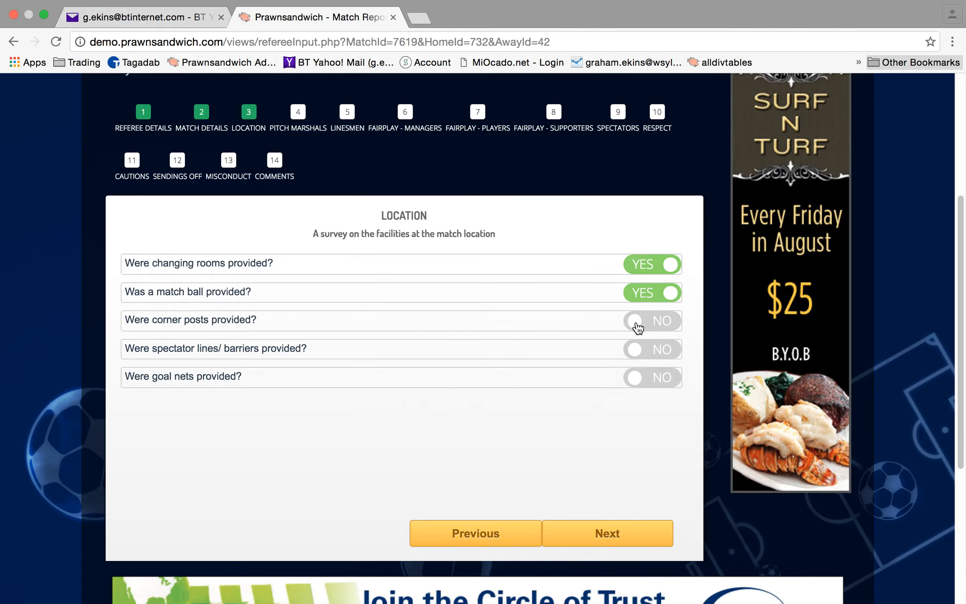
left_click(636, 326)
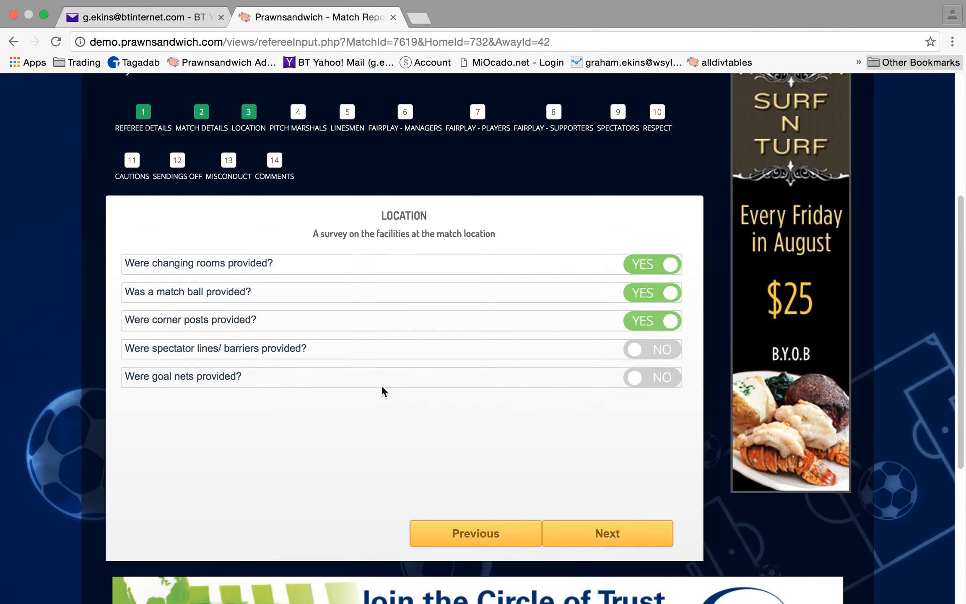
left_click(635, 352)
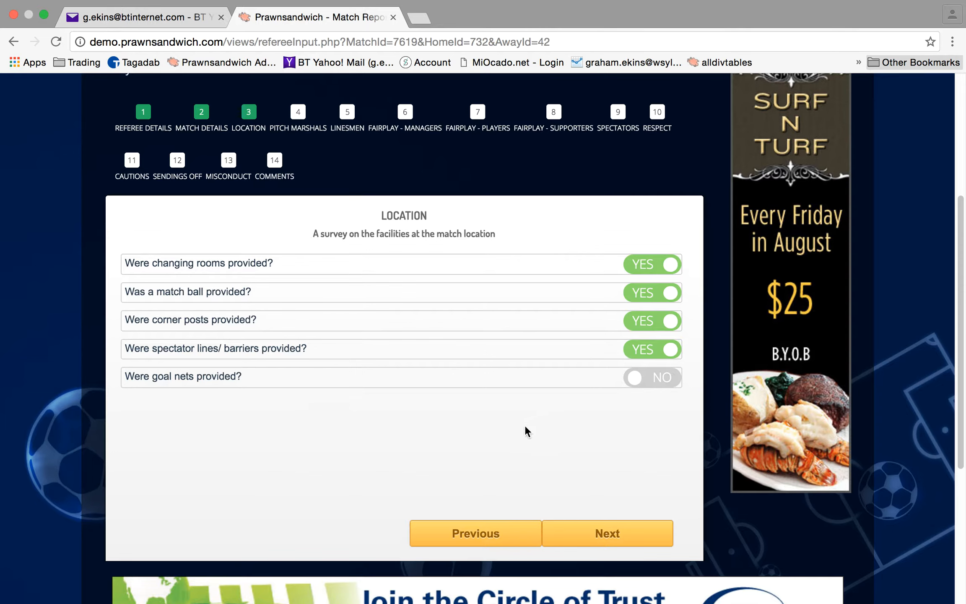
left_click(636, 380)
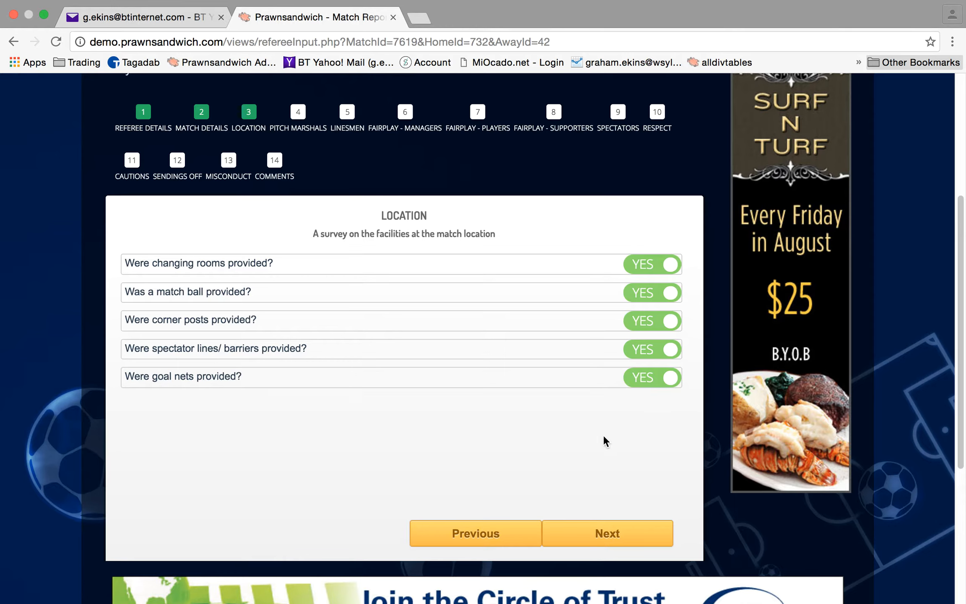
left_click(617, 532)
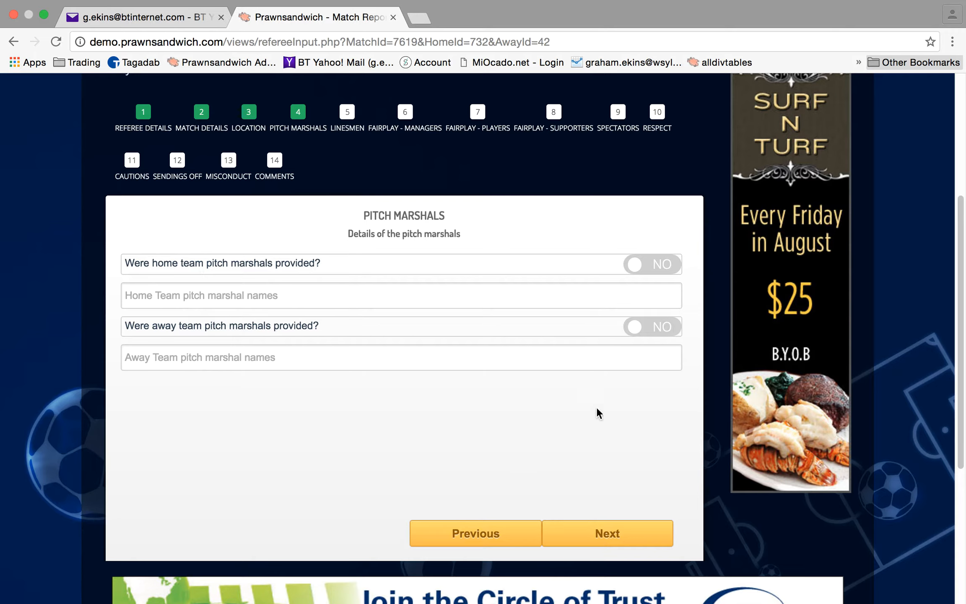
Mark home pitch marshals as provided, enter the marshal's name with its typo fixed, and continue
left_click(636, 267)
left_click(220, 295)
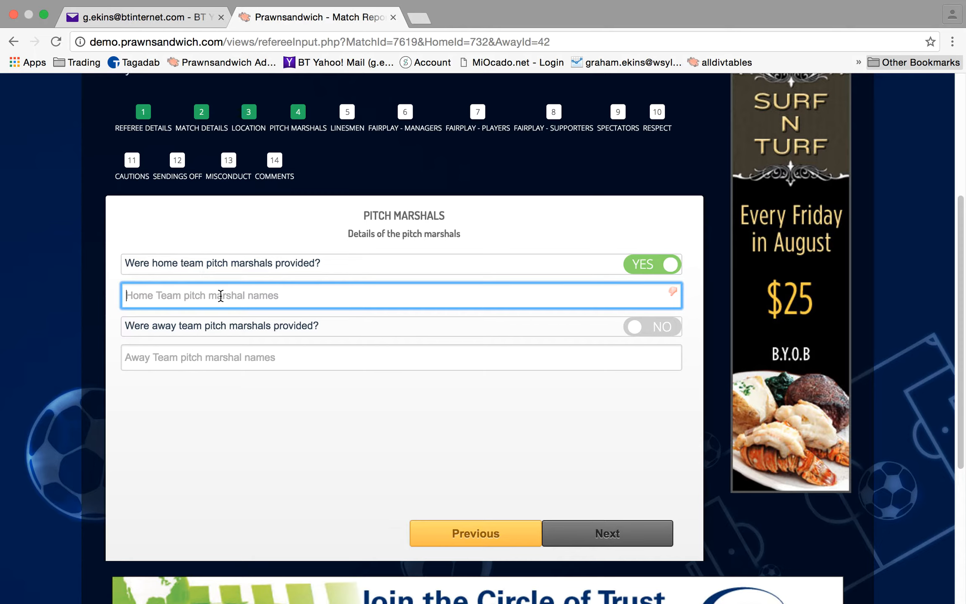
type("Fred yeloow")
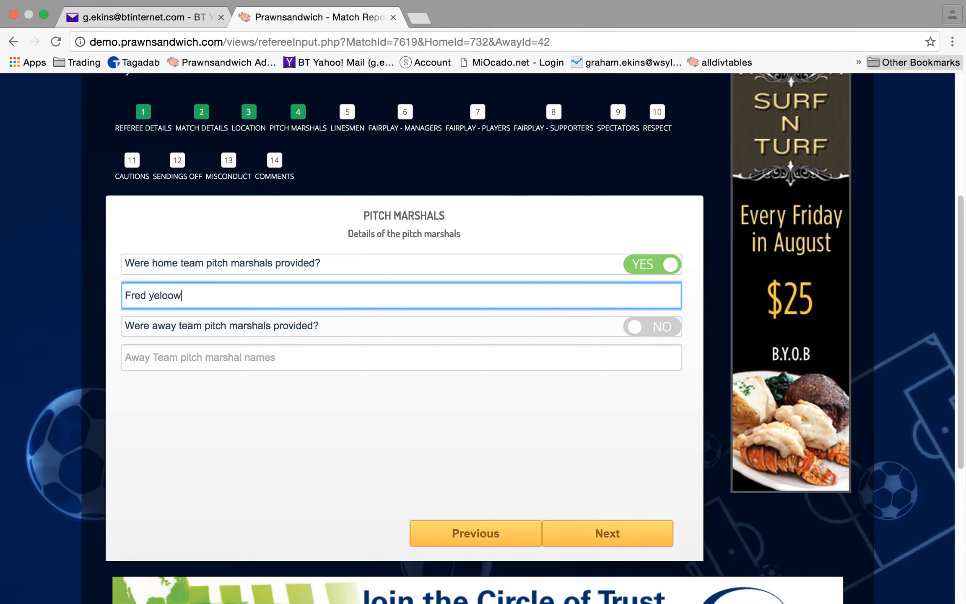
key("BackSpace")
key("BackSpace")
key("BackSpace")
key("BackSpace")
type("llow")
left_click(606, 432)
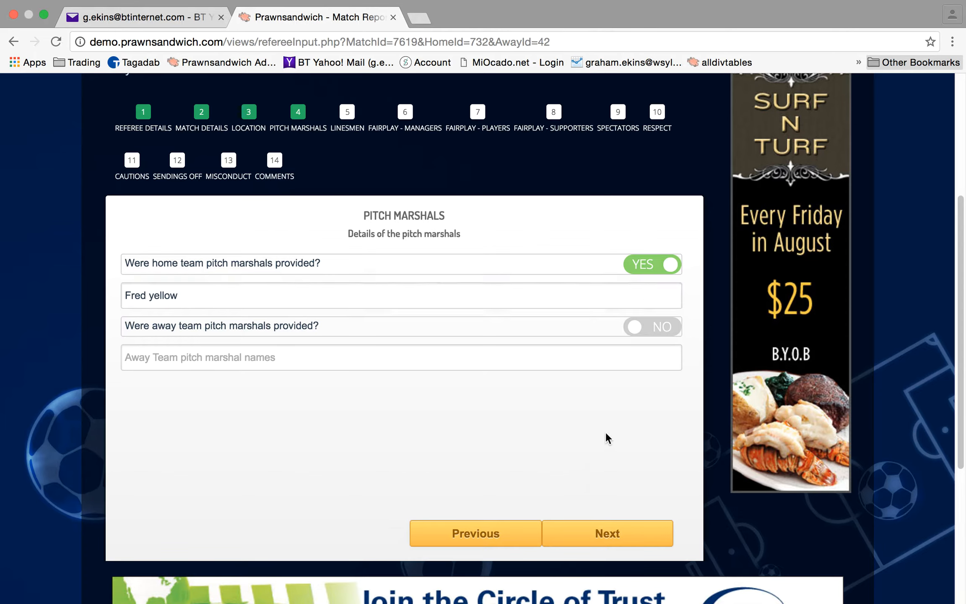
left_click(612, 537)
left_click(222, 271)
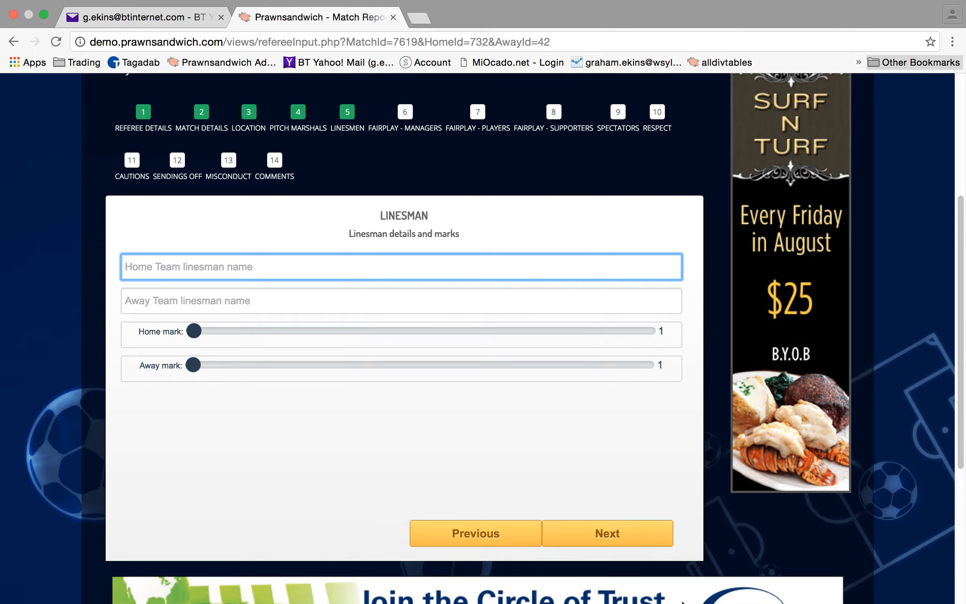
Enter both linesmen's names, mark the home linesman 8 and the away linesman 9, and continue
type("Harry Good")
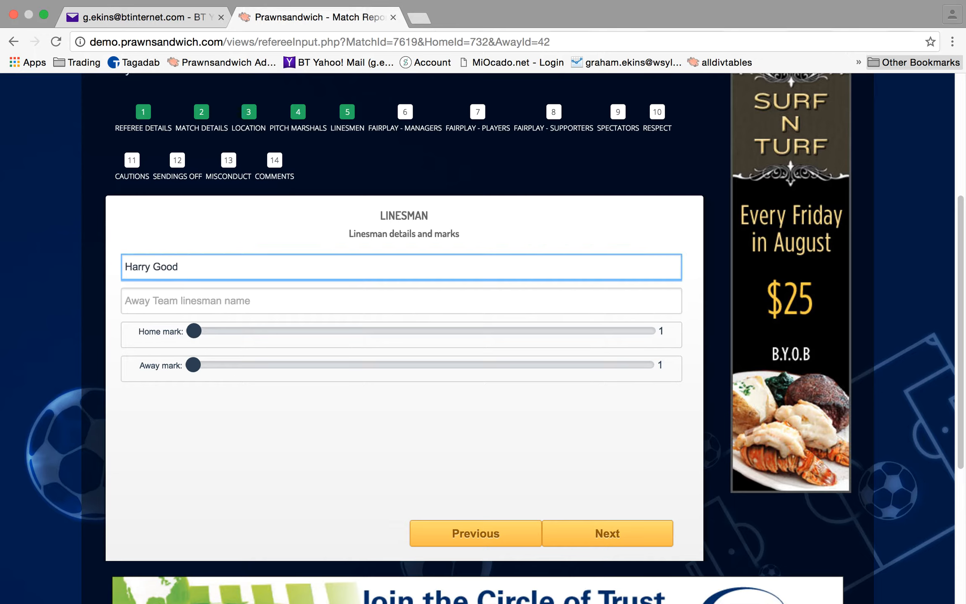
left_click(210, 294)
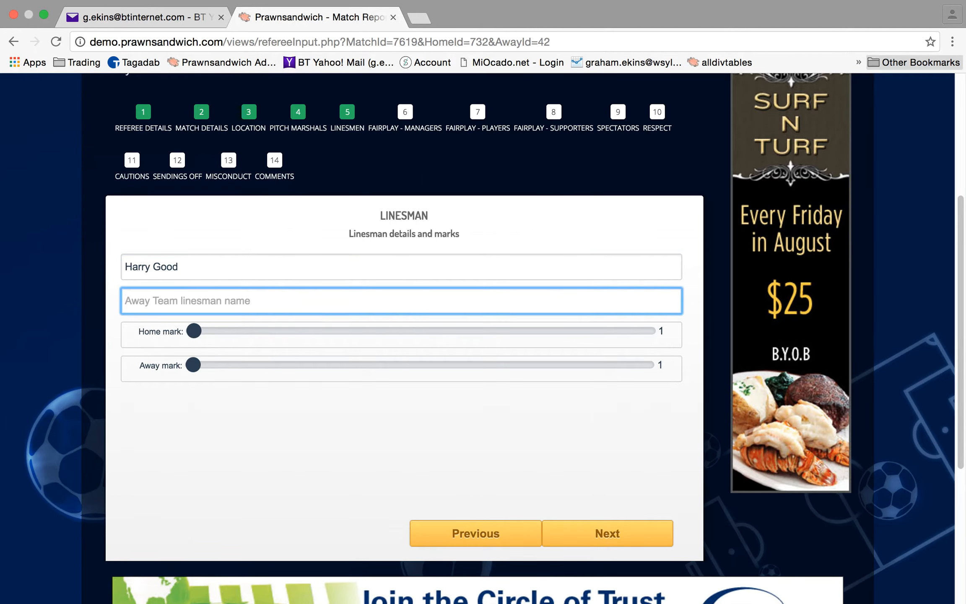
type("Jack ")
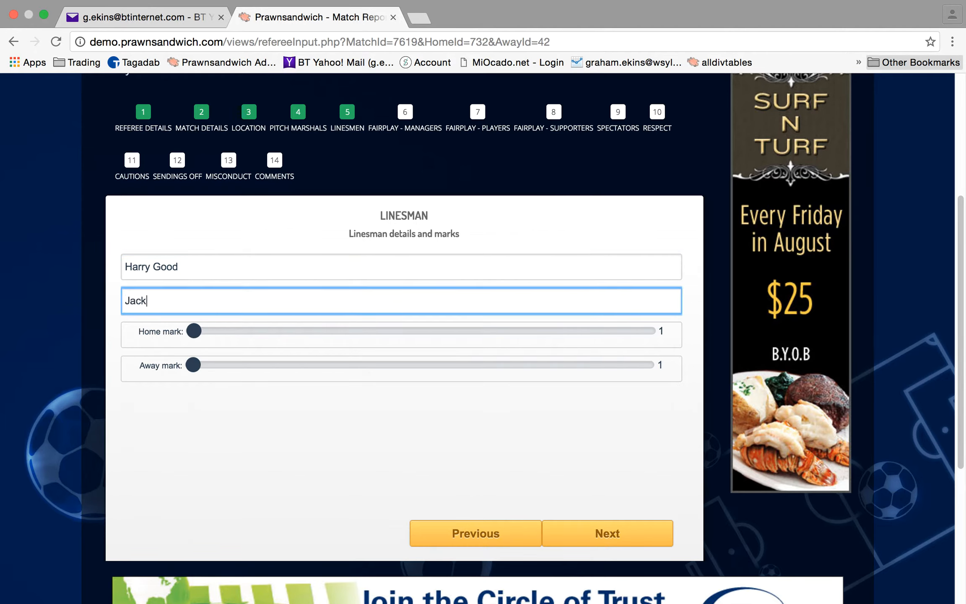
type("Lenient")
left_click(378, 430)
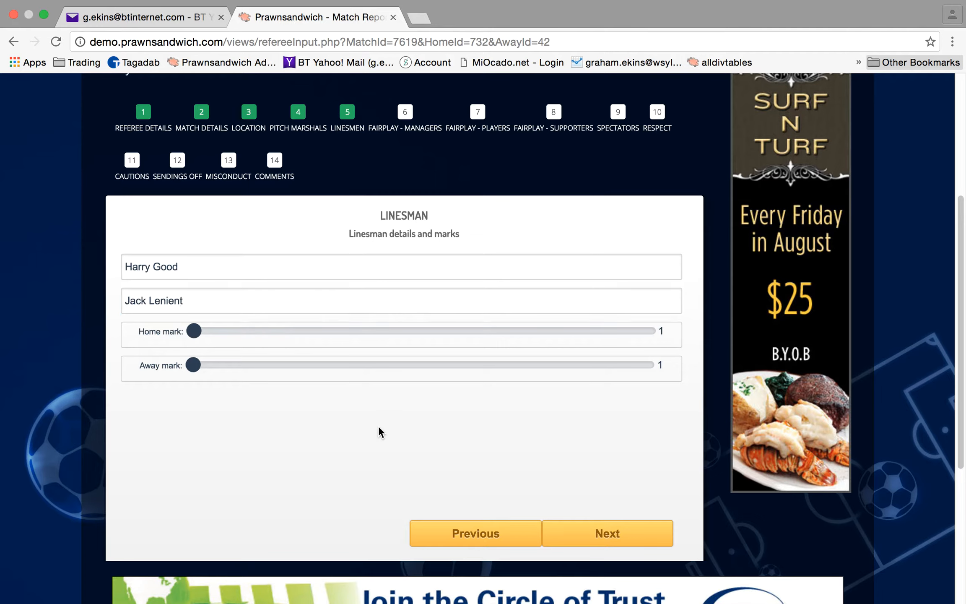
left_click_drag(195, 332, 561, 356)
left_click_drag(207, 367, 591, 372)
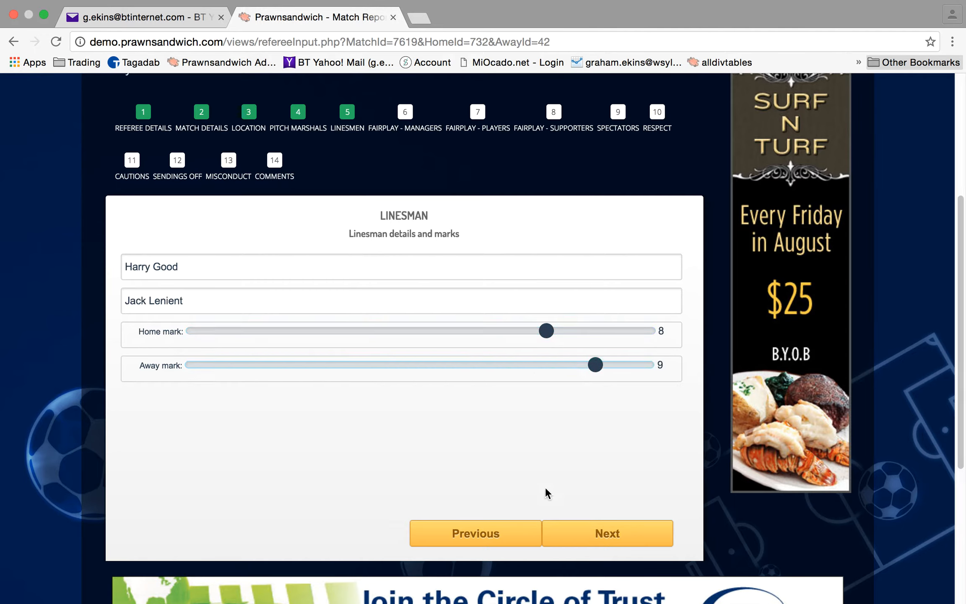
left_click(608, 539)
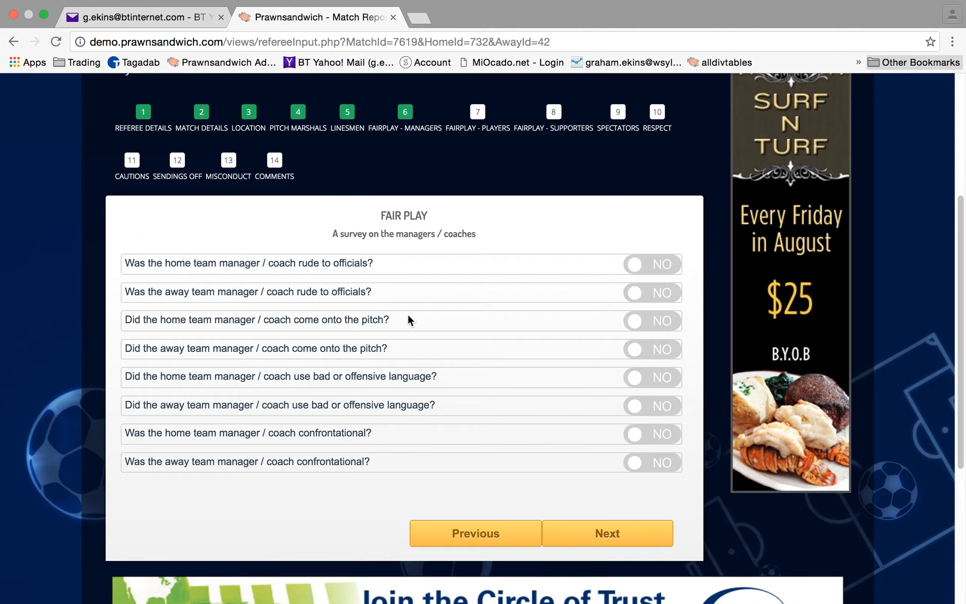
Mark YES for the home manager being rude to officials and continue to the players survey
left_click(637, 267)
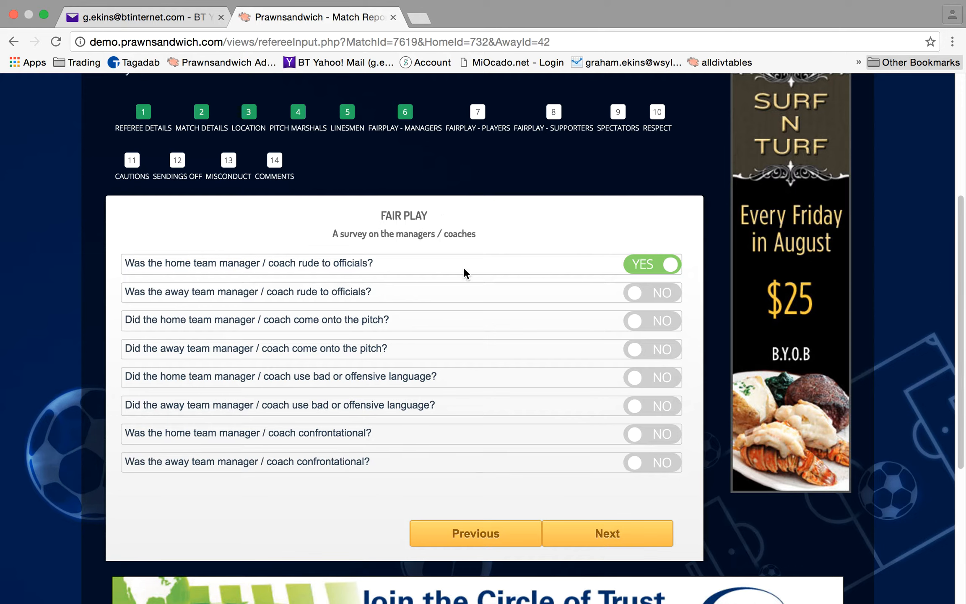
left_click(621, 541)
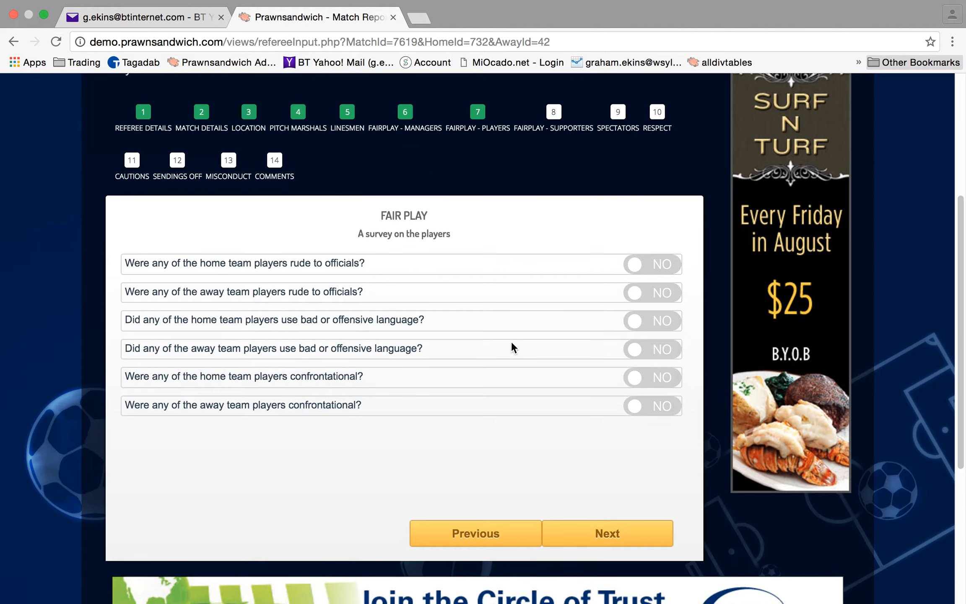
Set 'home team players confrontational' to YES and continue to the supporters Fair Play survey
left_click(637, 381)
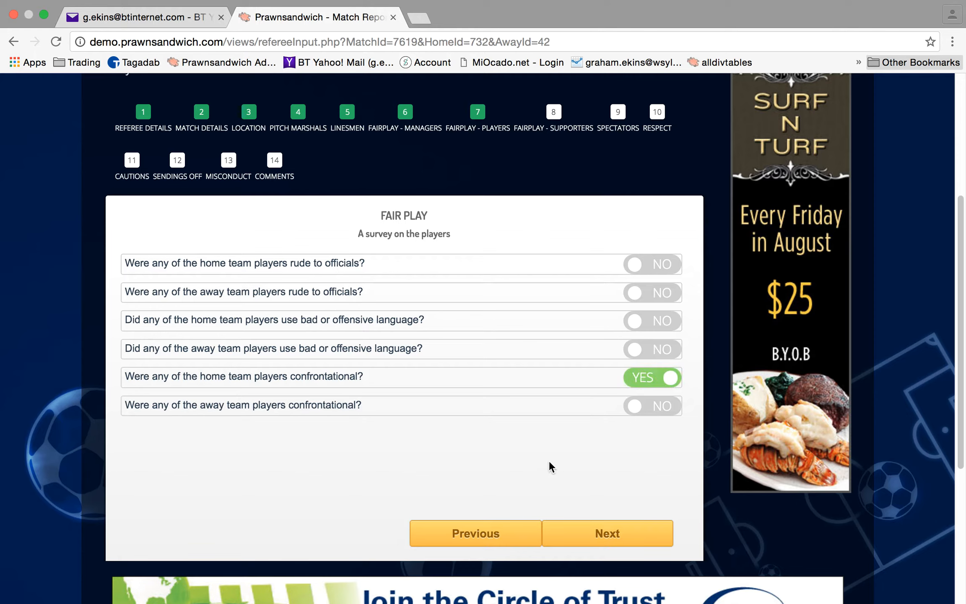
left_click(606, 539)
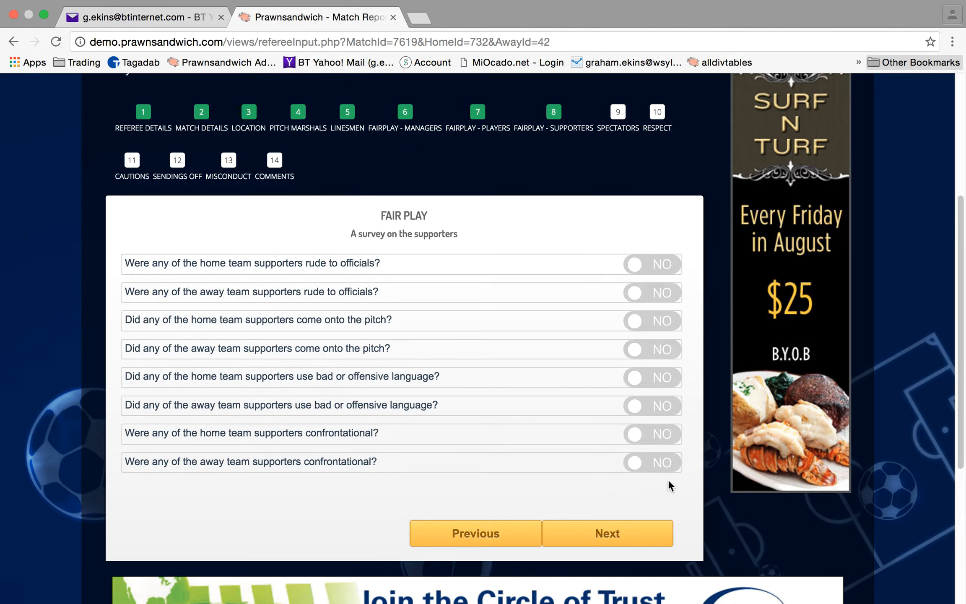
Set 'home team supporters confrontational' to YES and continue to Spectators positioning
left_click(637, 438)
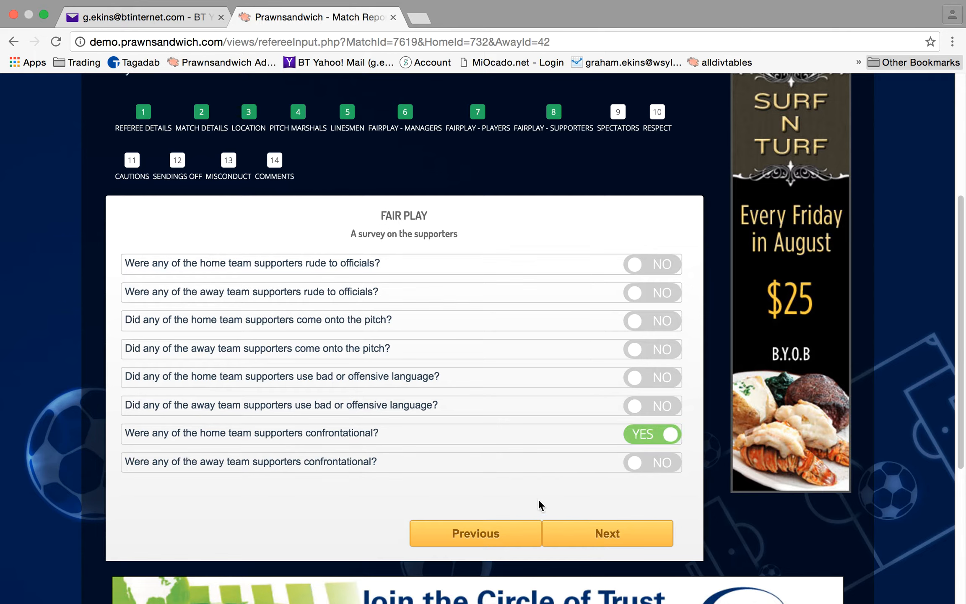
left_click(615, 535)
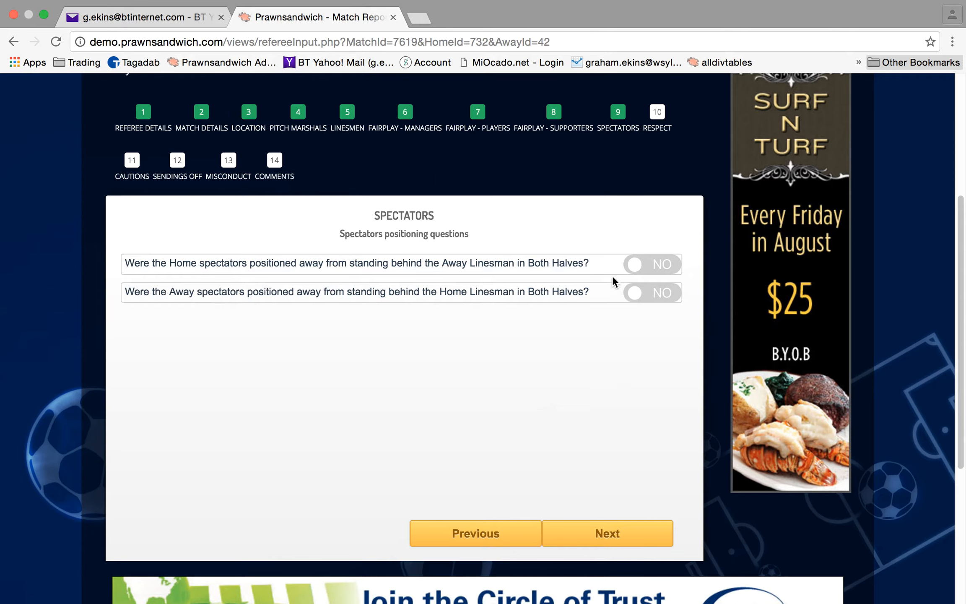
Set both home and away spectator-positioning answers to YES and continue to Respect breaches
left_click(636, 270)
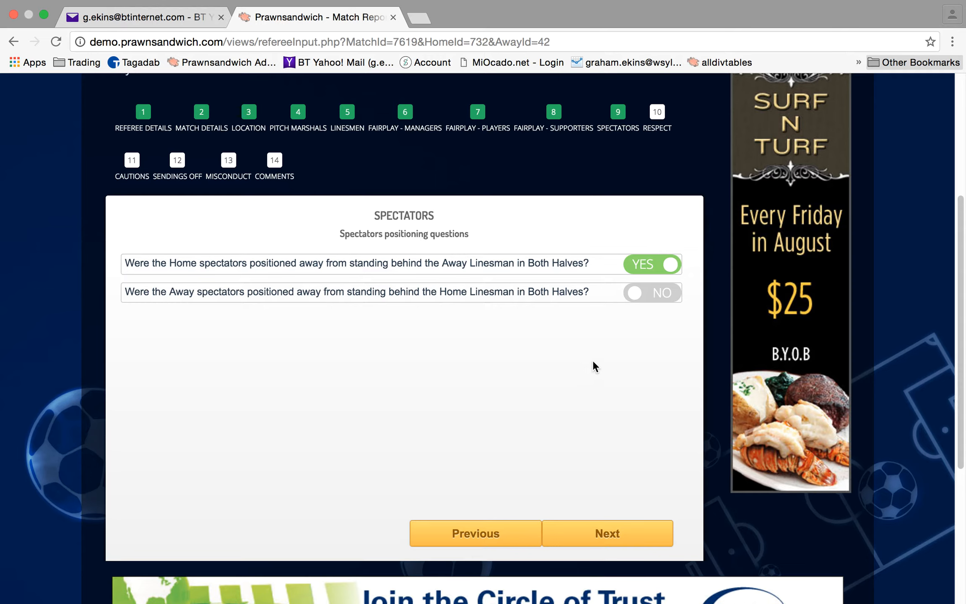
left_click(635, 295)
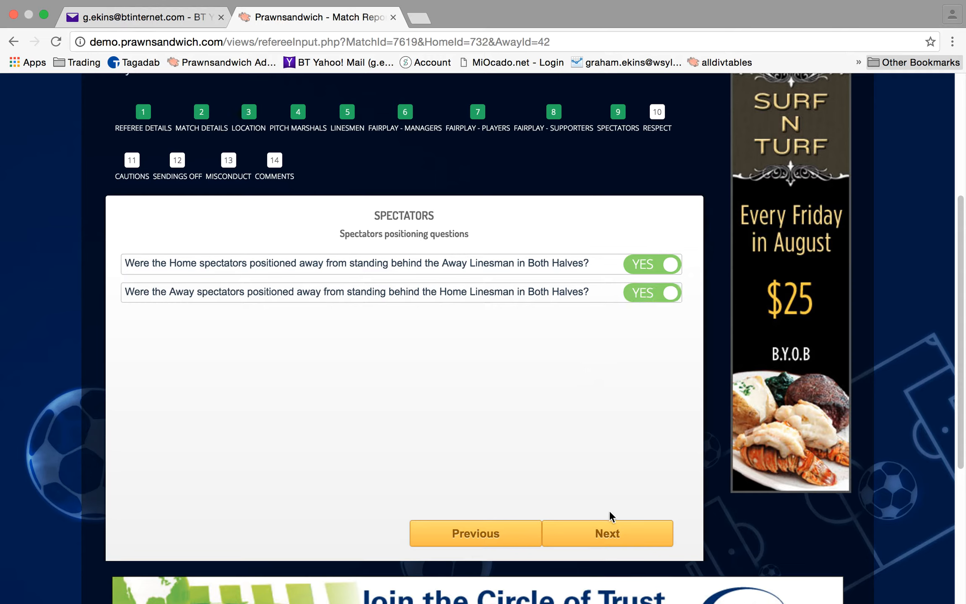
left_click(618, 537)
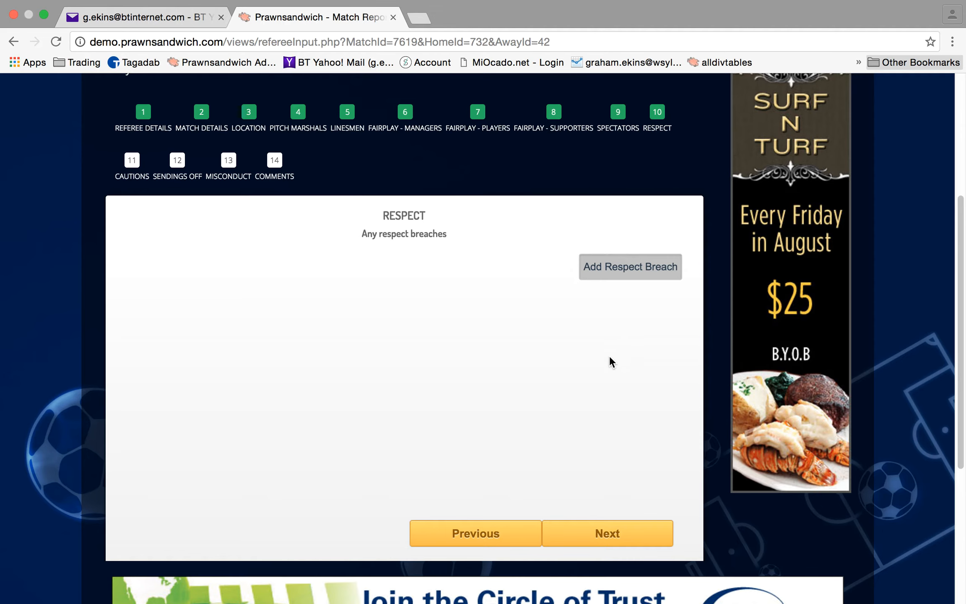
Add a respect breach for Ascot United of type Spectator Disrespect Towards Referee
left_click(622, 268)
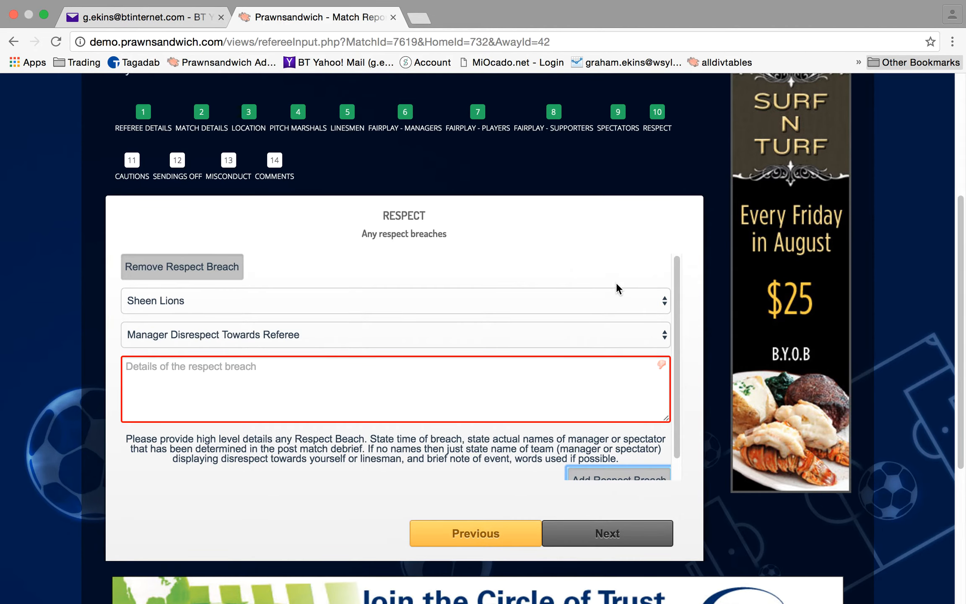
left_click(664, 303)
left_click(663, 302)
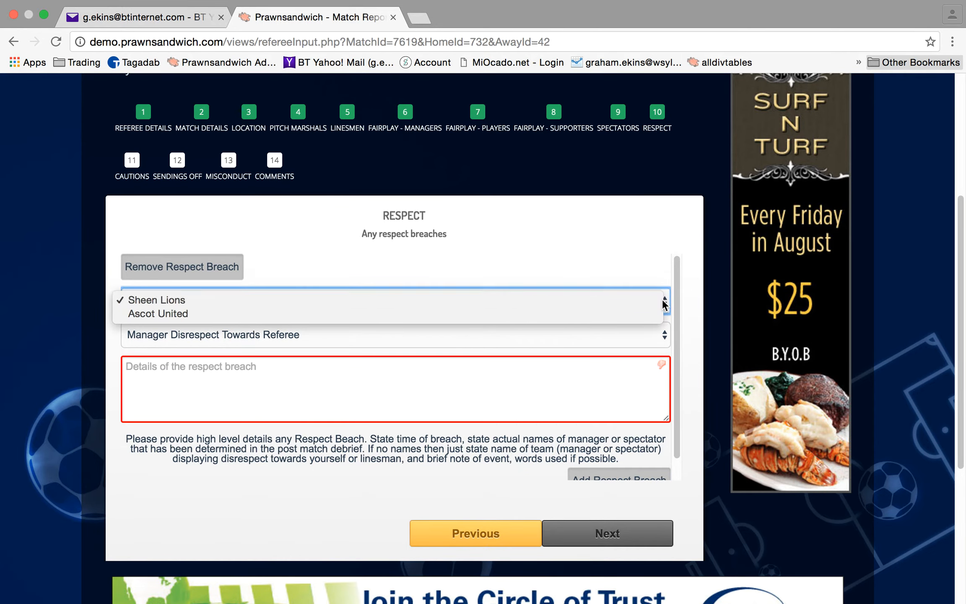
left_click(662, 298)
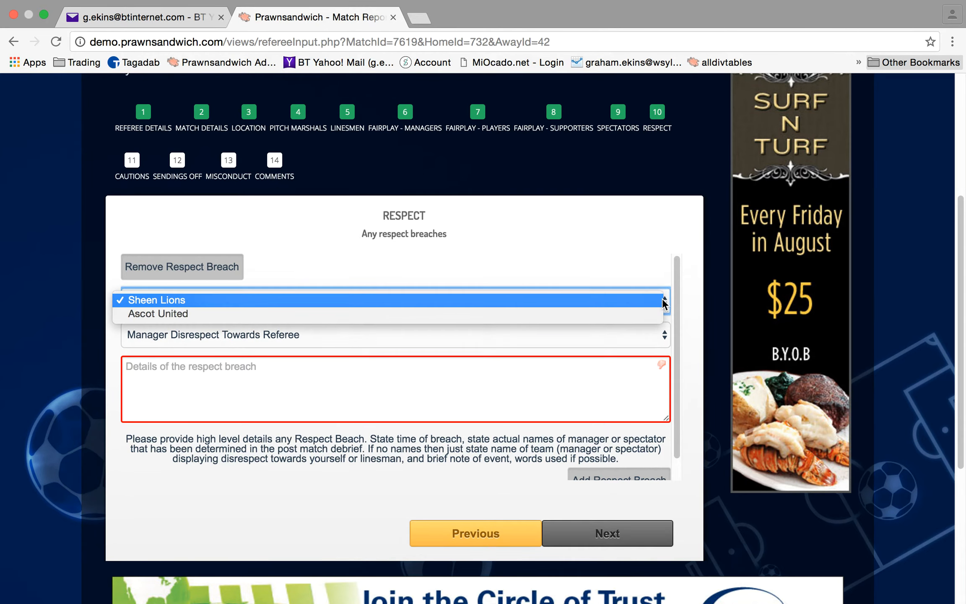
left_click(625, 310)
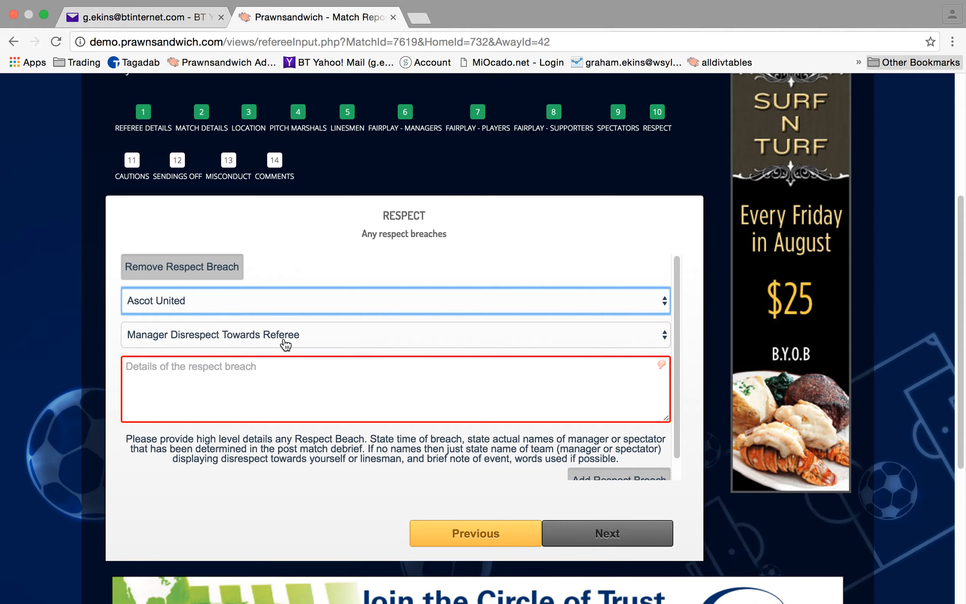
left_click(664, 334)
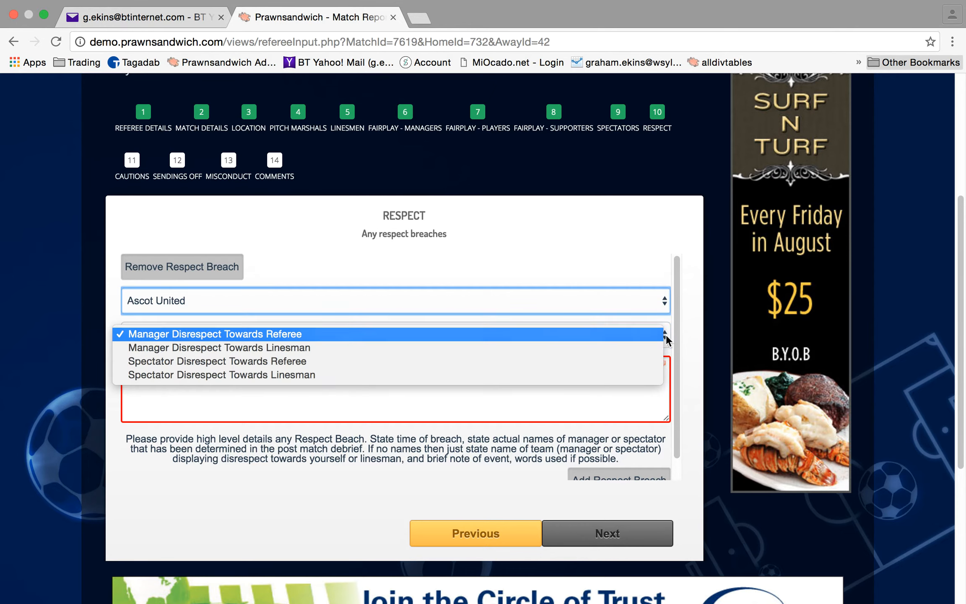
left_click(537, 361)
left_click(292, 367)
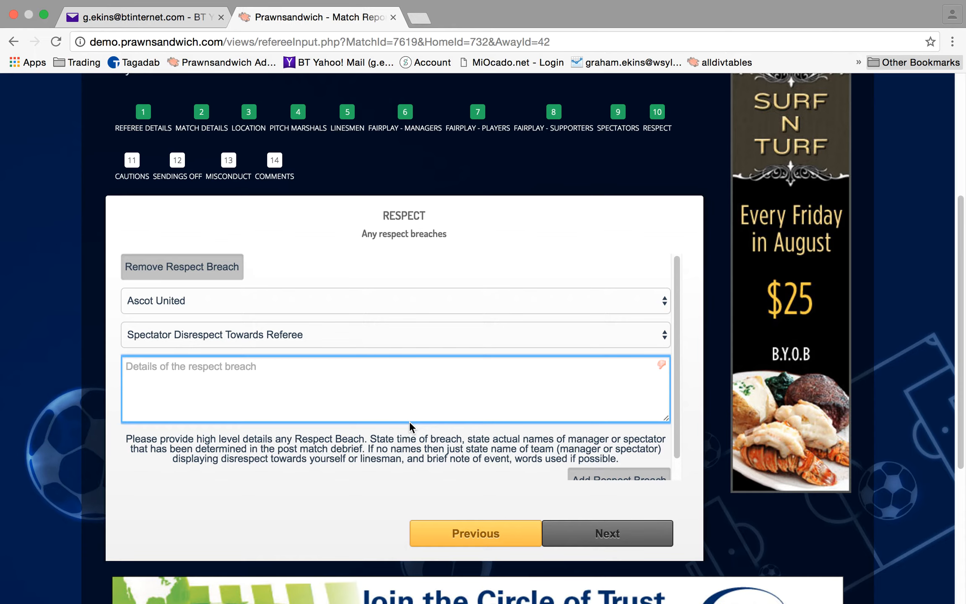
Write the breach details: 20th-minute stoppage, pitch marshalls called, abusive spectators, two culprits named afterwards
type("In the 20th mu")
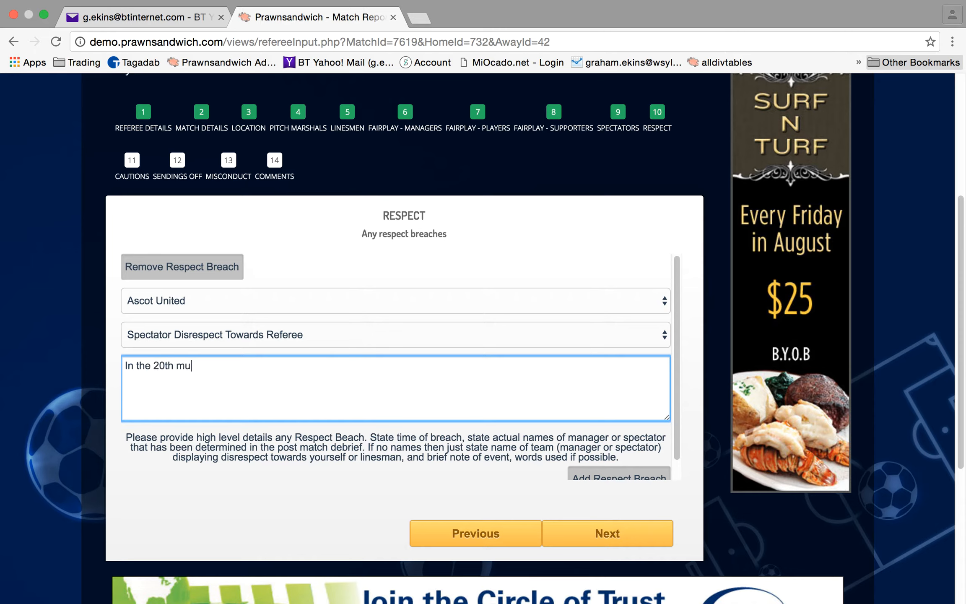
type("inute I had caisuse to stop thegam")
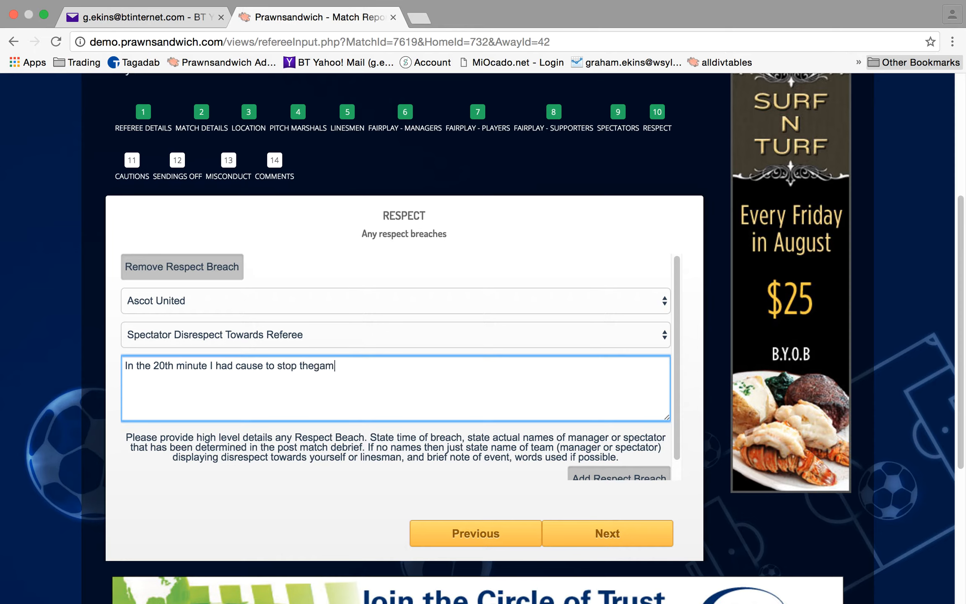
type("e and call pitch mars")
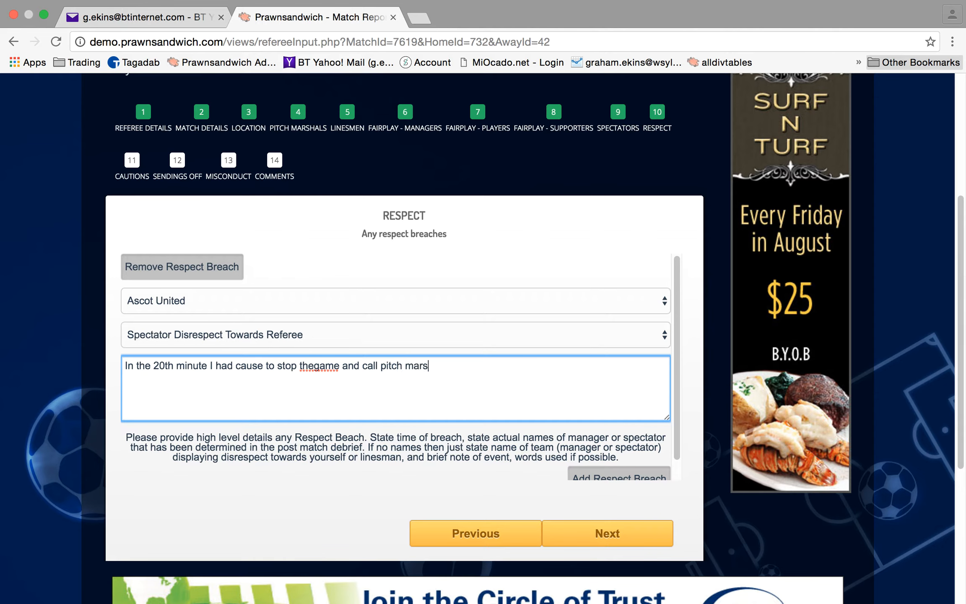
type("halls on after a sec")
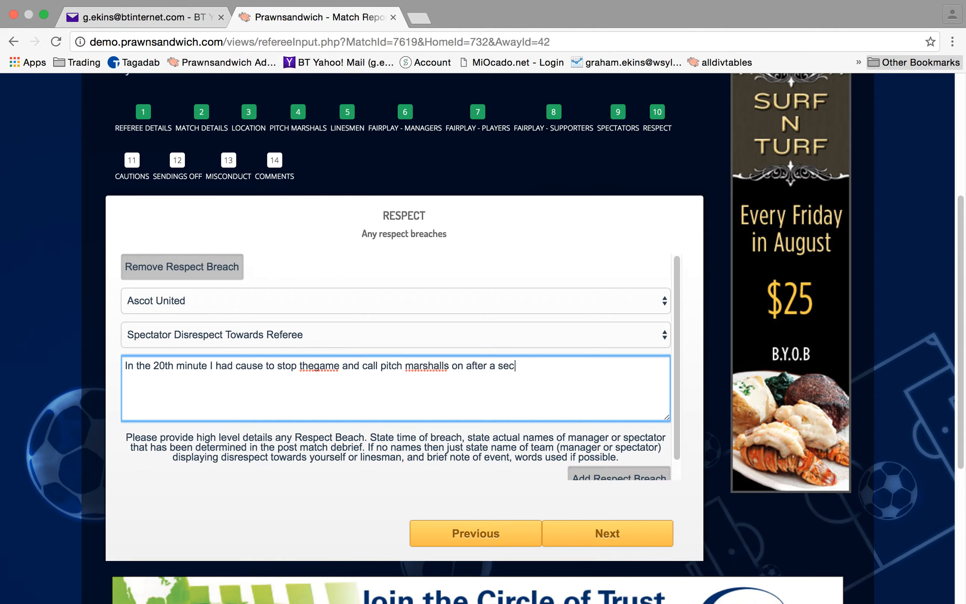
type("tion of spectators had co")
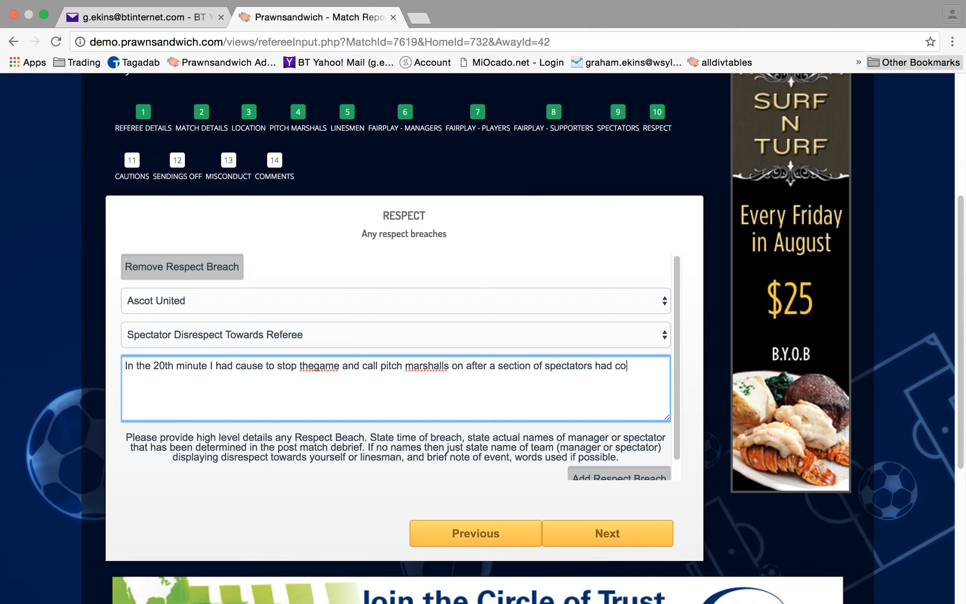
type("ntinupsly questioned m")
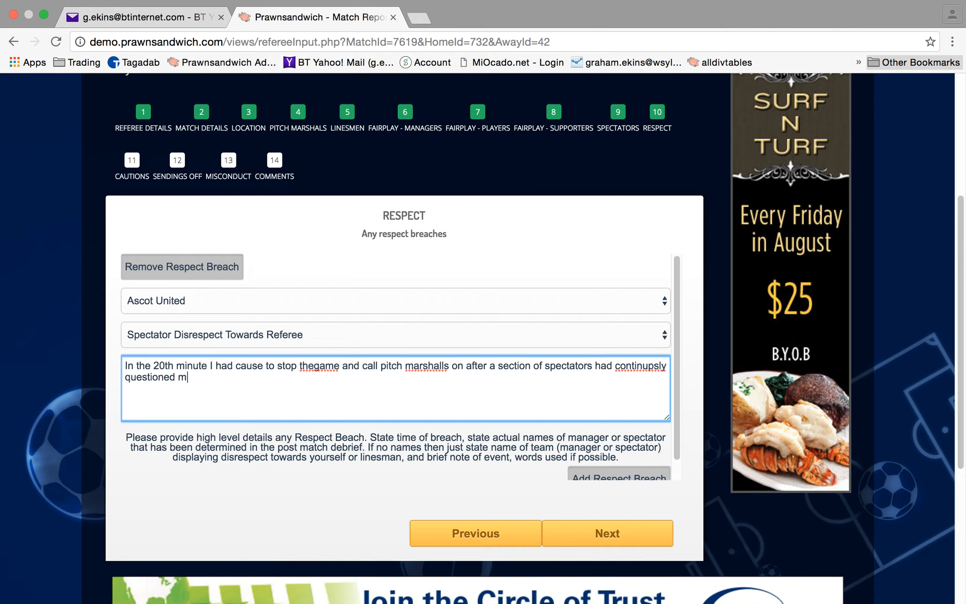
type("y decisions")
right_click(648, 366)
left_click(702, 274)
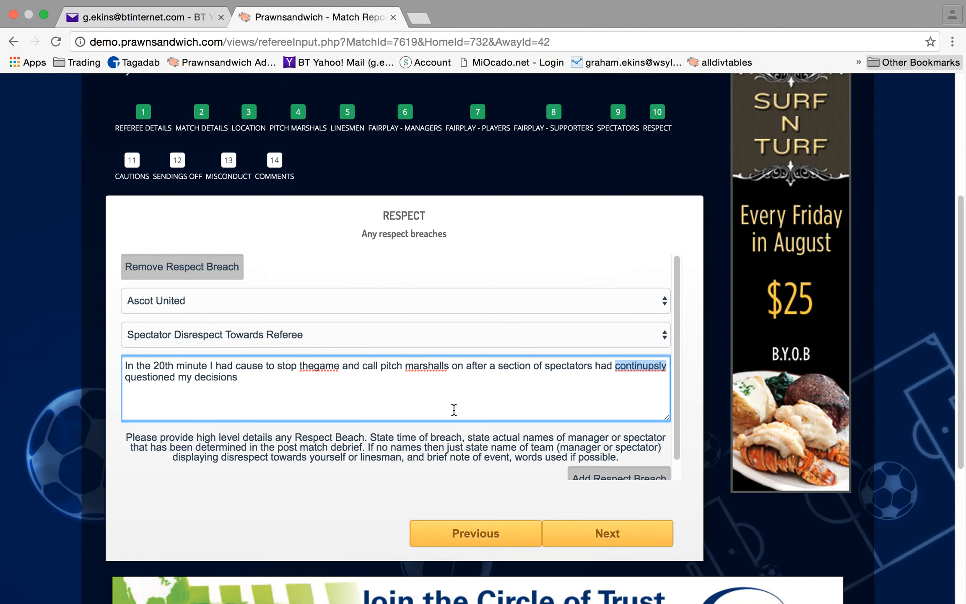
type("usi")
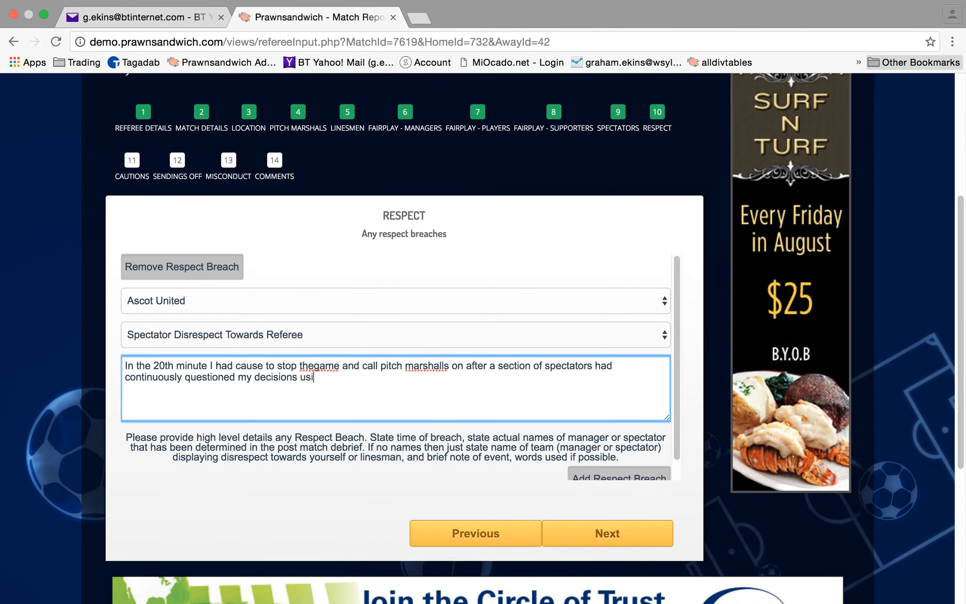
type("ng language, of your blind, you don")
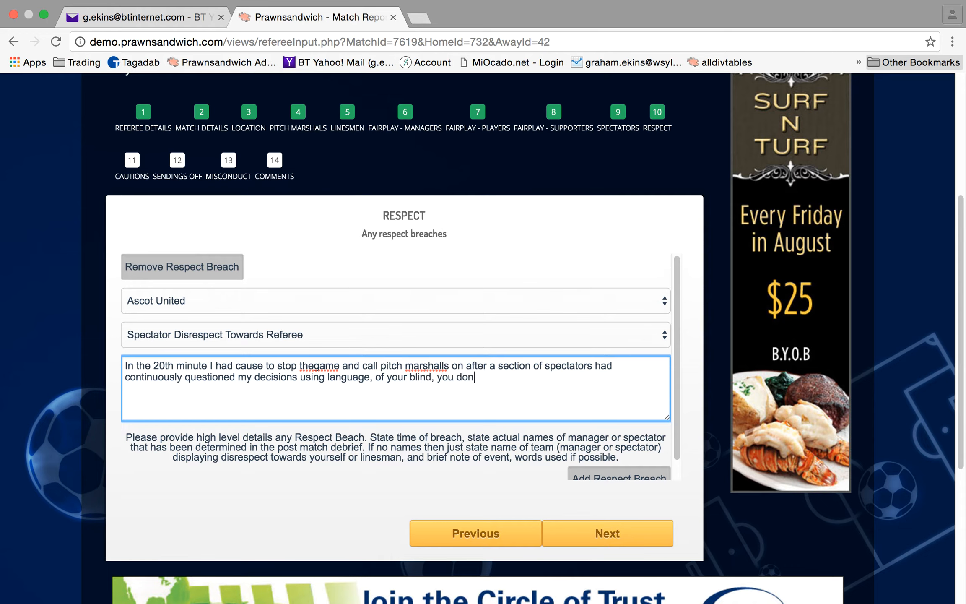
type("t the rules, you should pack it.")
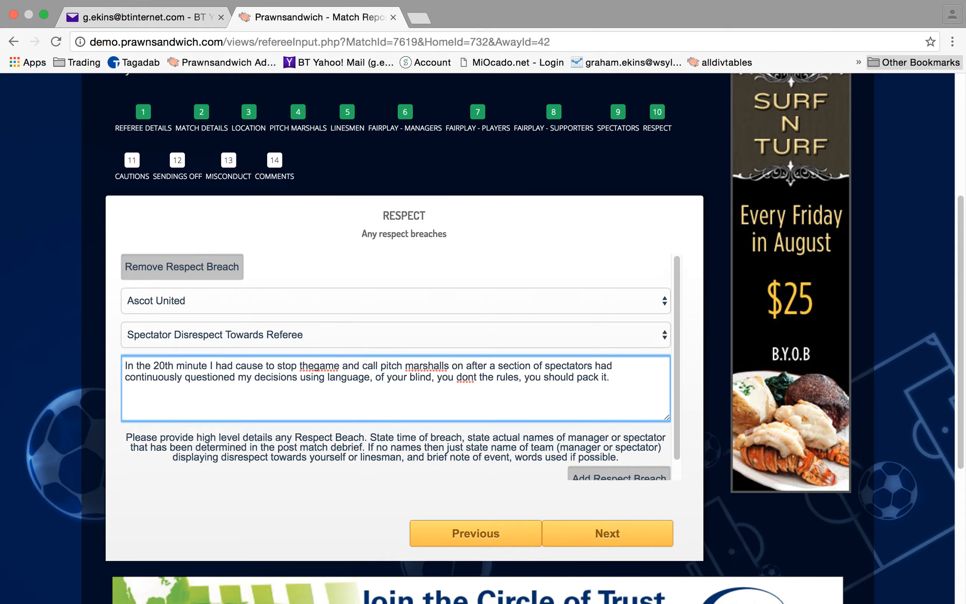
type(" The Pitch Marshalls were info")
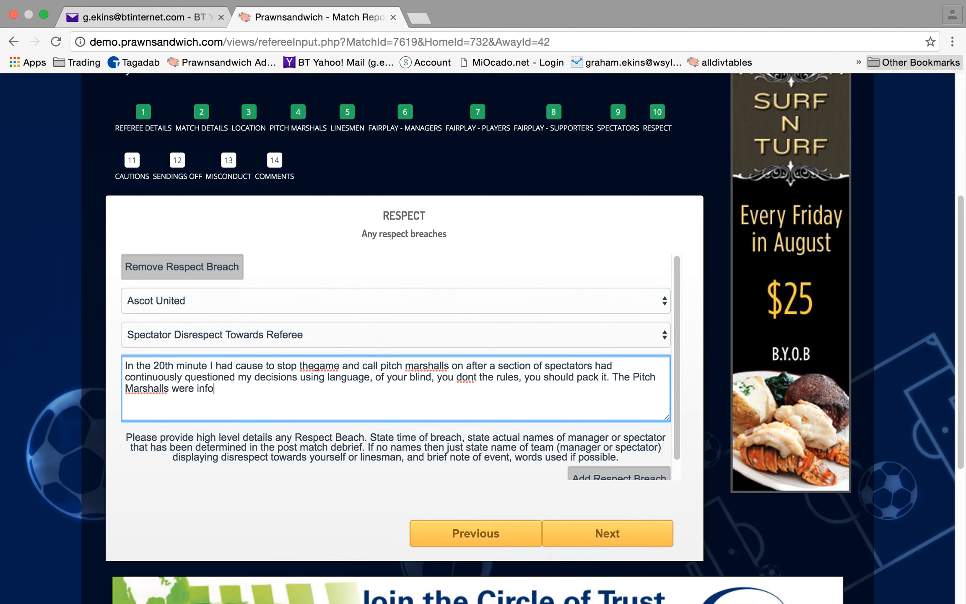
type("rmed, and it was identified")
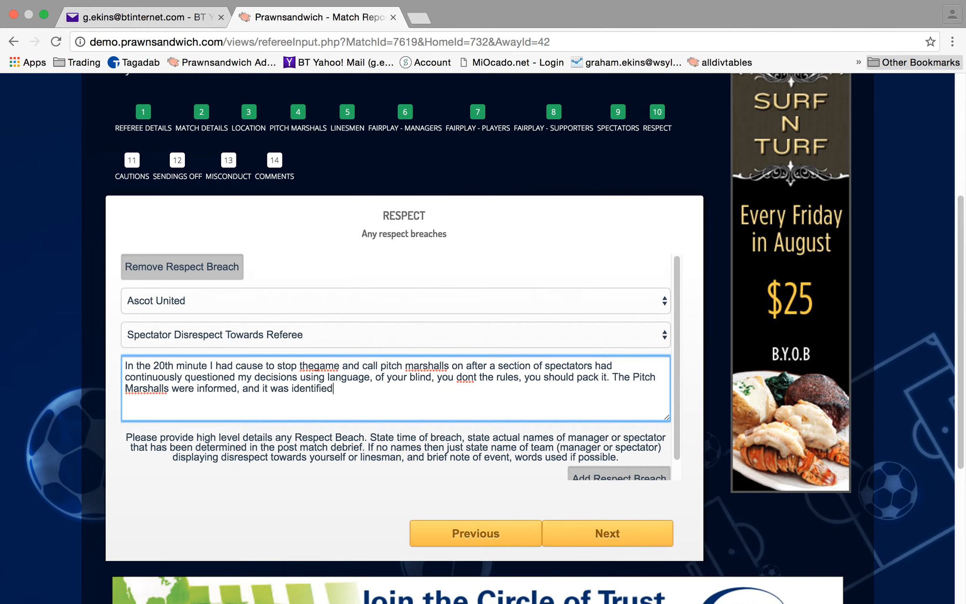
type(" that it was the Ascot sup")
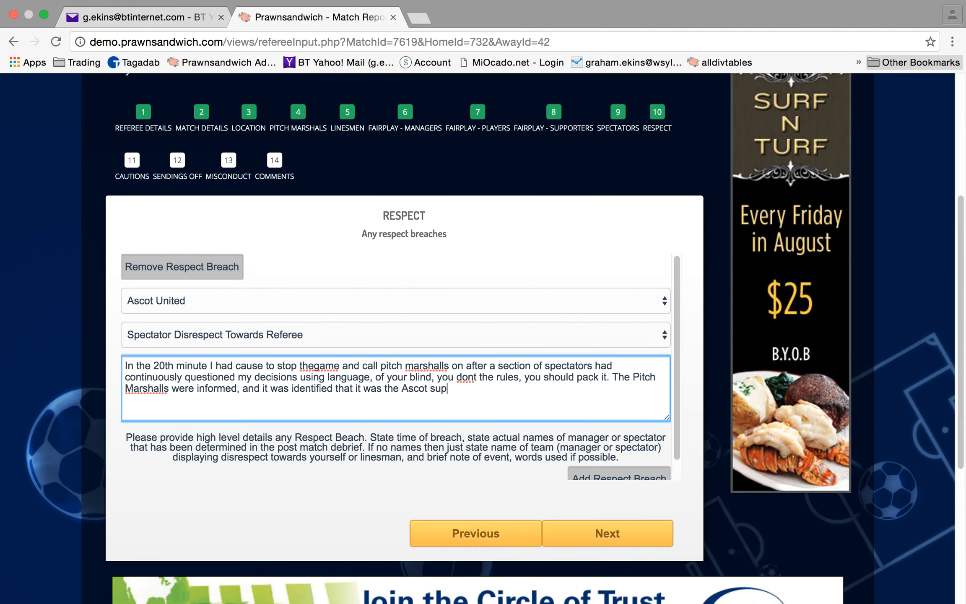
type("porters. The pltch Mars")
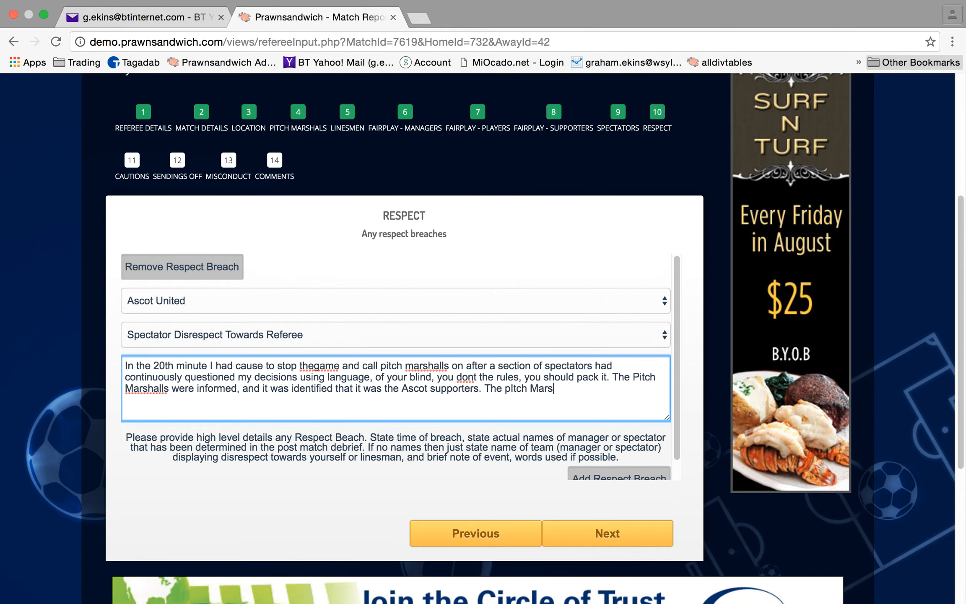
type("hall informed the Ascor spec")
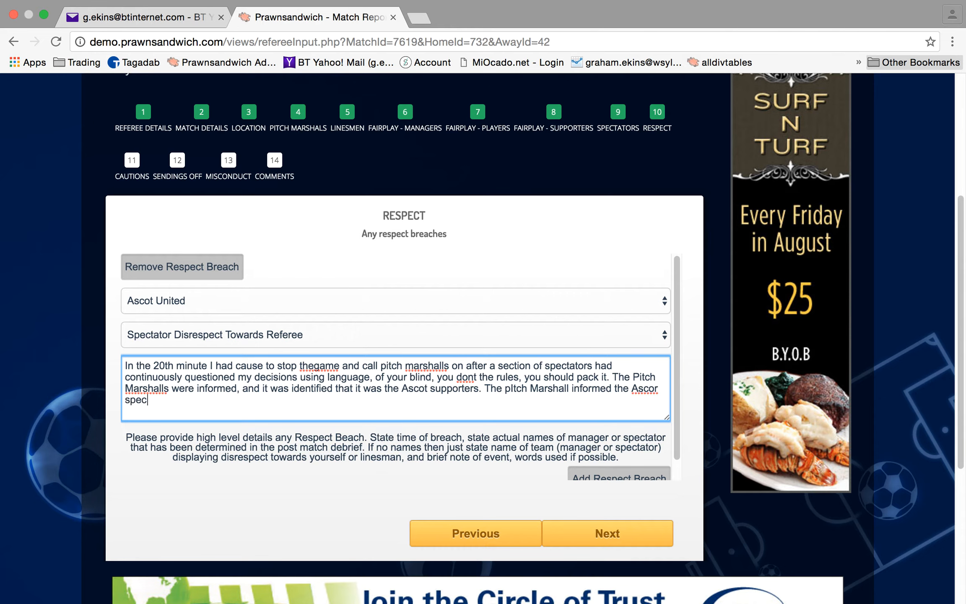
type("atators to calm. I ha")
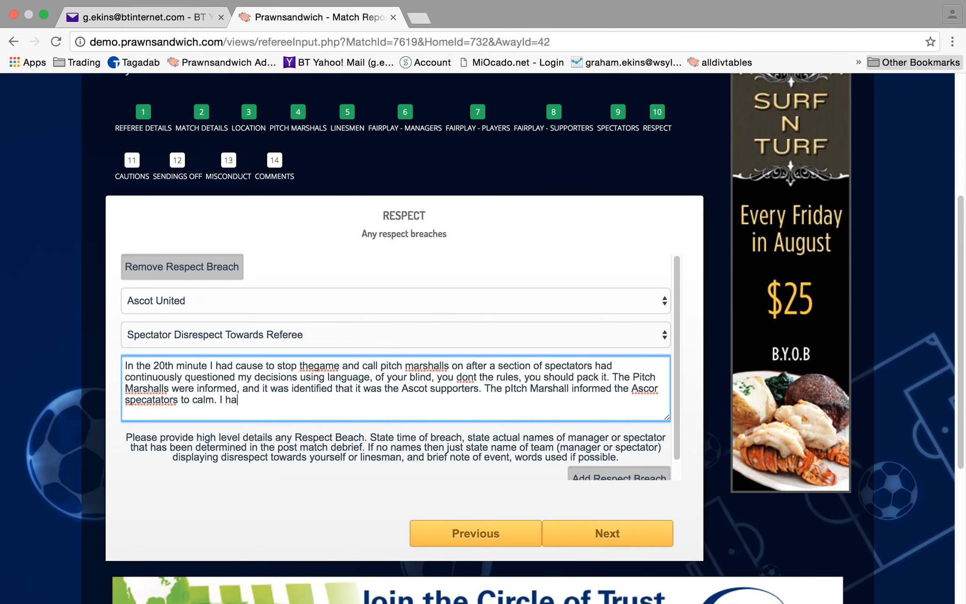
type("d no further issues in the game withn")
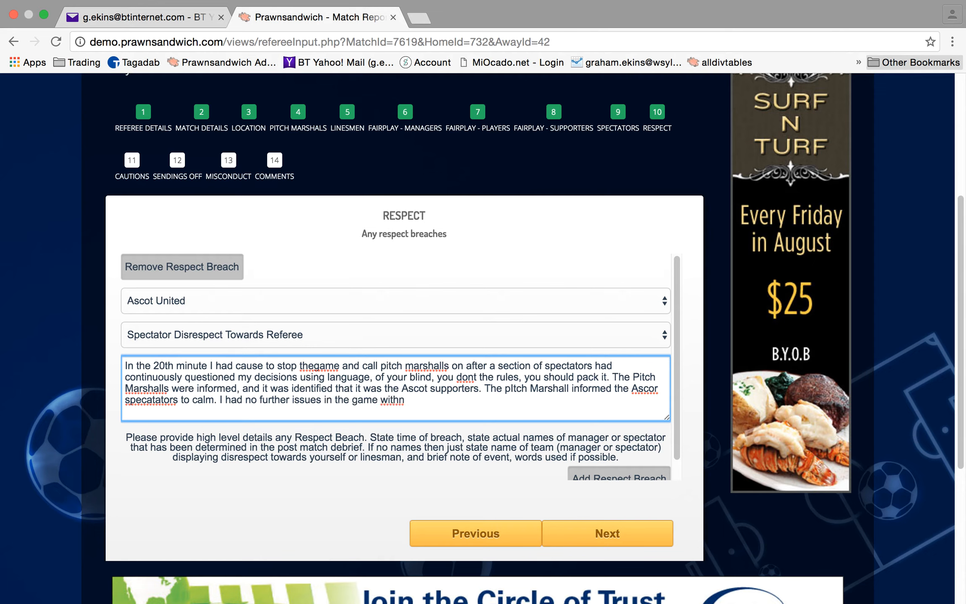
key("BackSpace")
type("them, ")
type("after the m")
type("atch ")
type("I learn")
type("t th")
type("from ")
type("th")
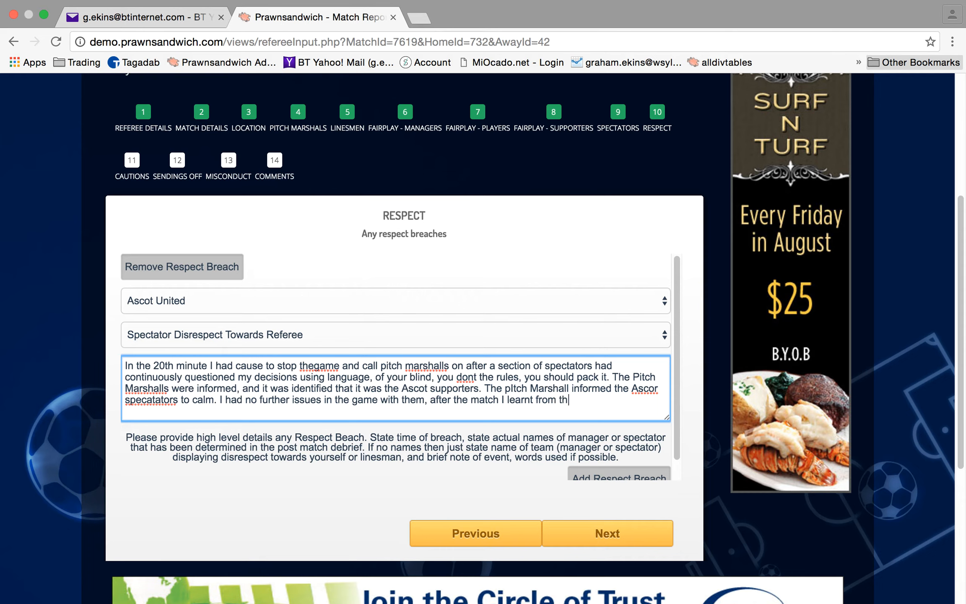
type("e pitch marshall that the")
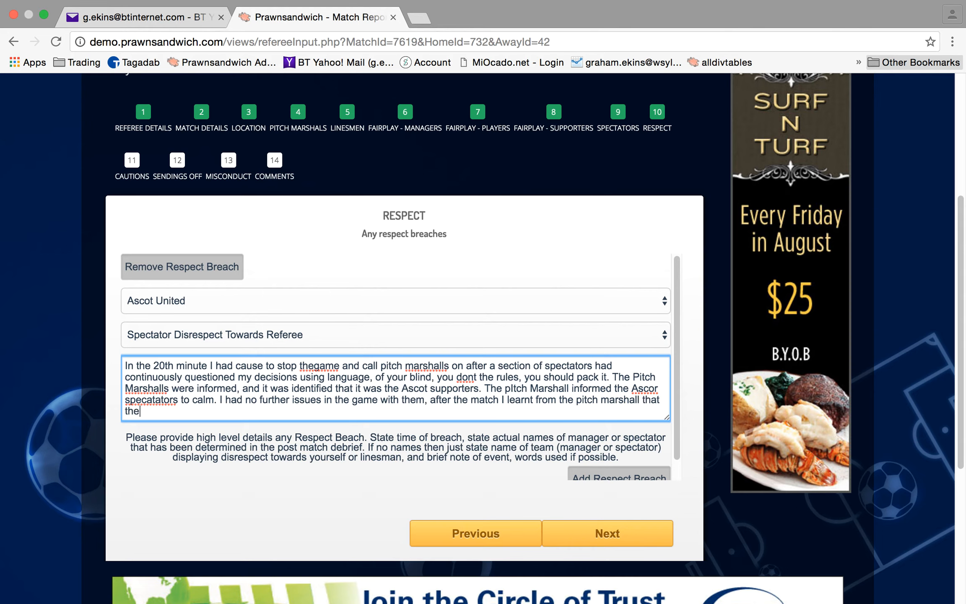
type(" two main cul")
type("prits were a")
type(" Mr Bad an")
type("d M")
key("BackSpace")
type("Mrs Bad.")
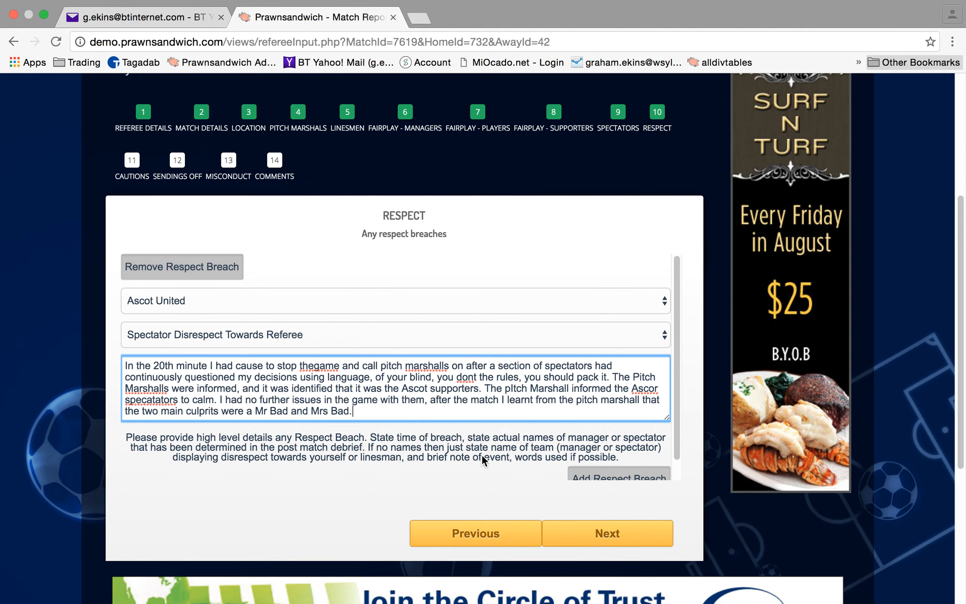
Fix the typos 'thegame', 'specatators' and 'Ascor' in the description, then go to Cautions
scroll(562, 461, "down", 3)
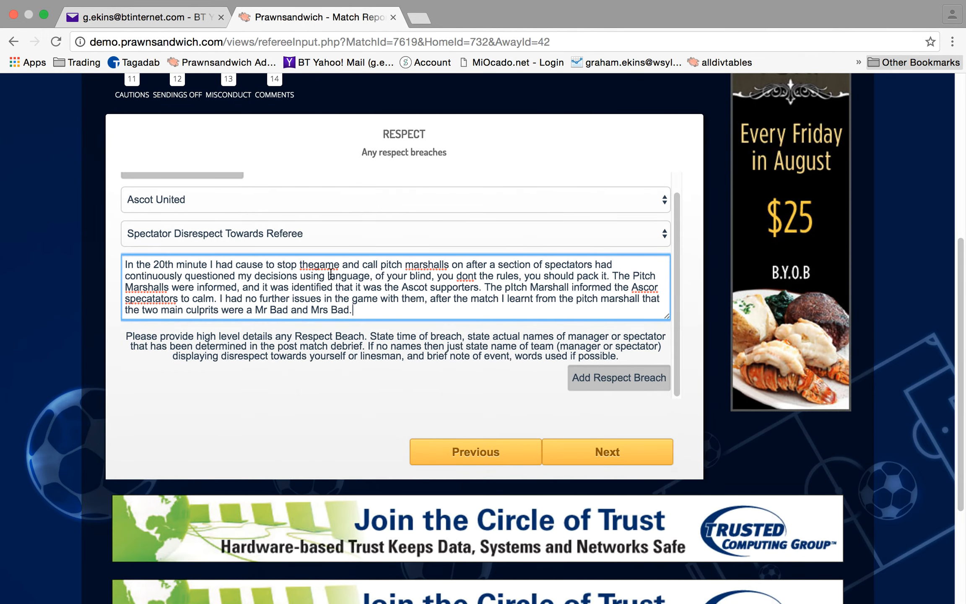
left_click(316, 265)
right_click(151, 297)
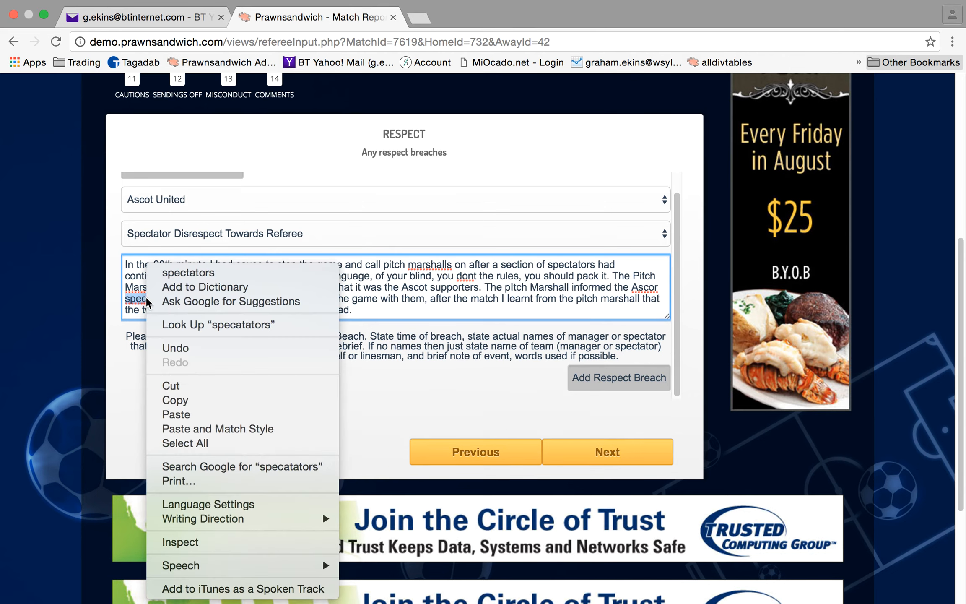
left_click(201, 271)
left_click(658, 287)
key("Delete")
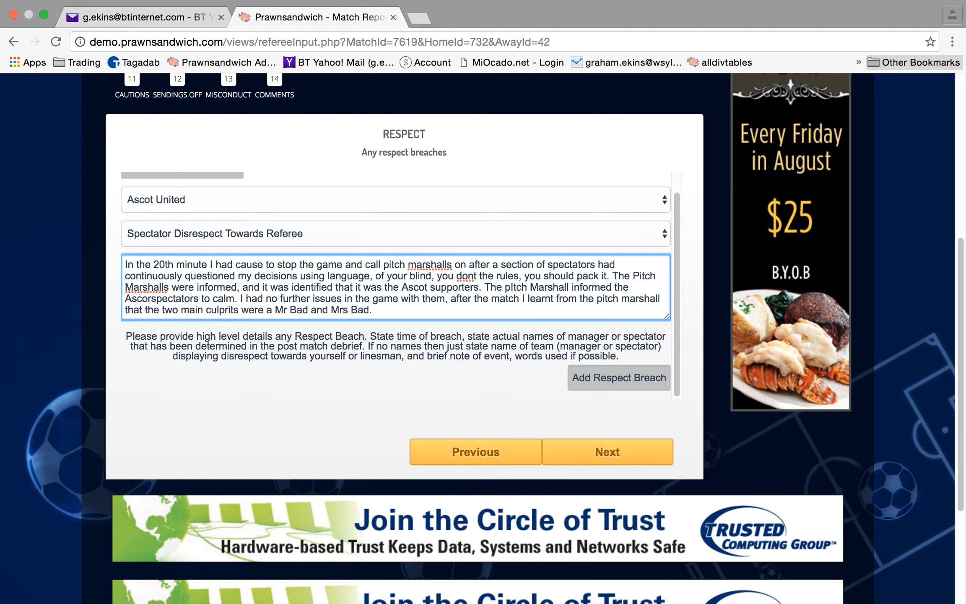
key("BackSpace")
type("t")
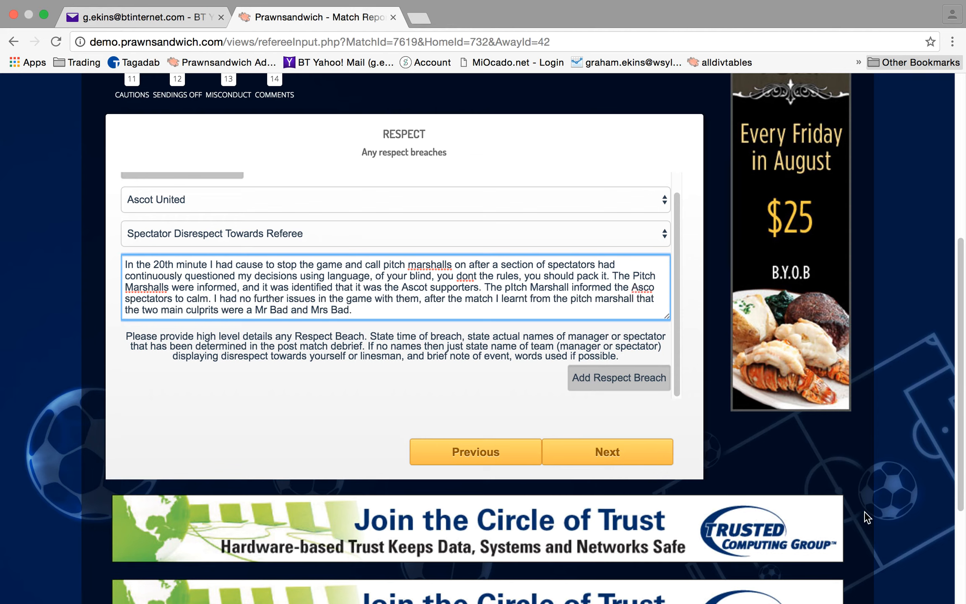
left_click(638, 455)
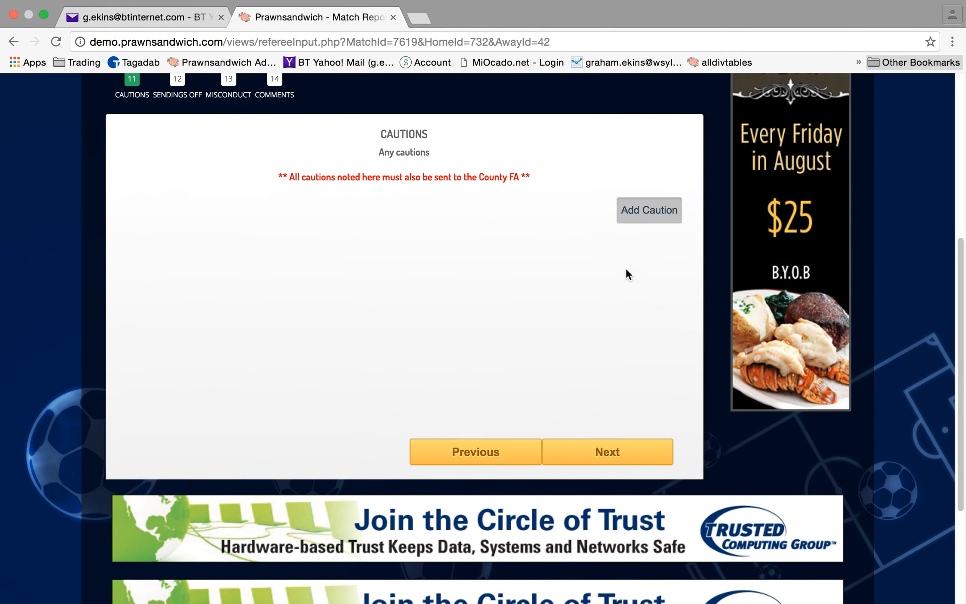
Skip Cautions and add a sending-off entry with the offence Foul and abusive
left_click(627, 459)
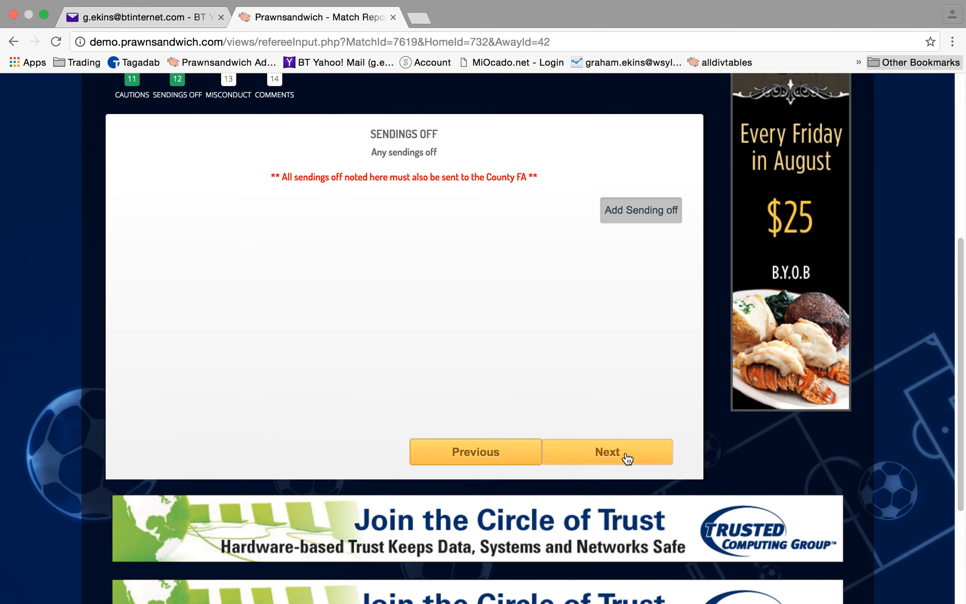
left_click(649, 213)
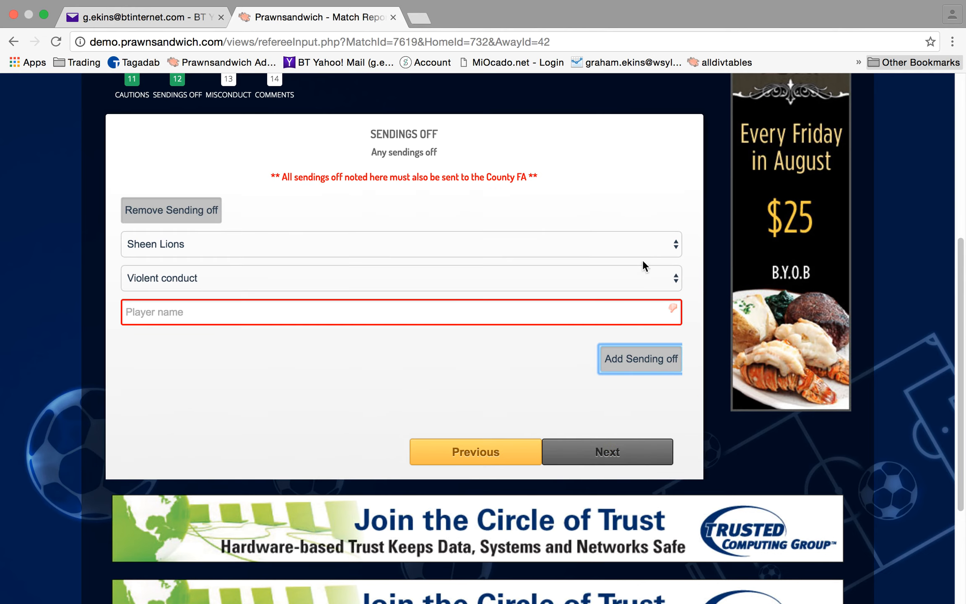
left_click(677, 281)
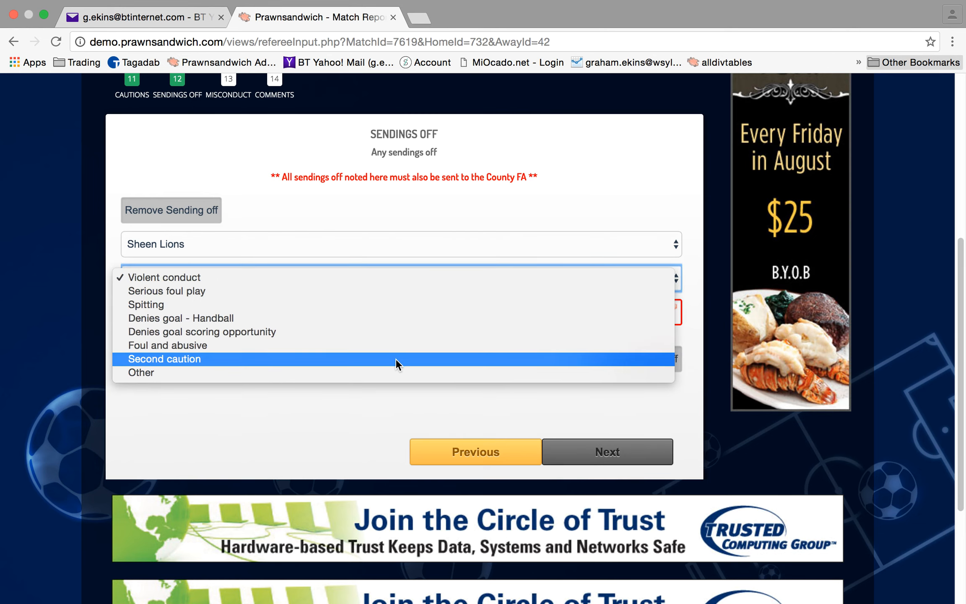
left_click(396, 344)
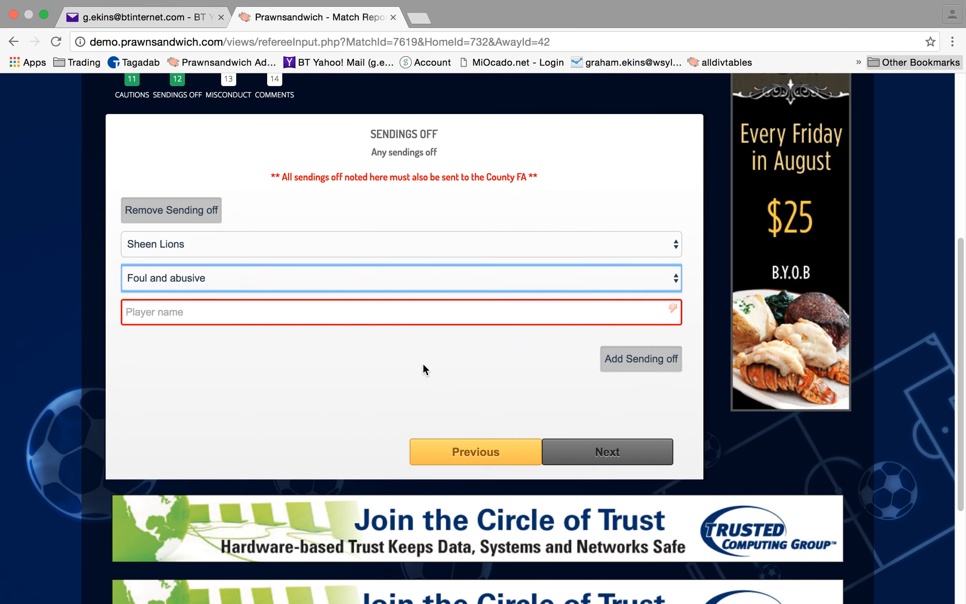
Enter the sent-off player's name, removing a stray space
left_click(315, 314)
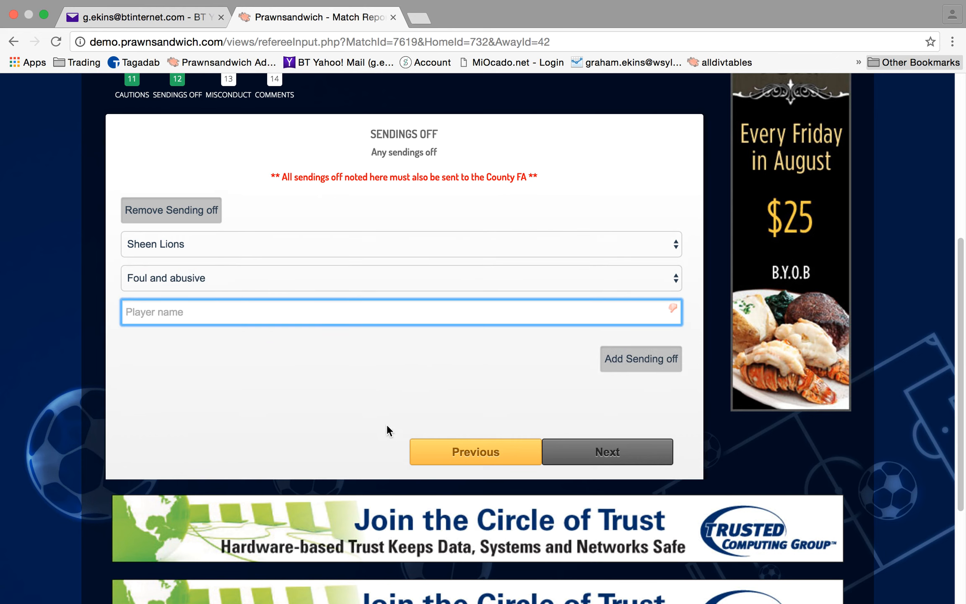
type("Kevin ")
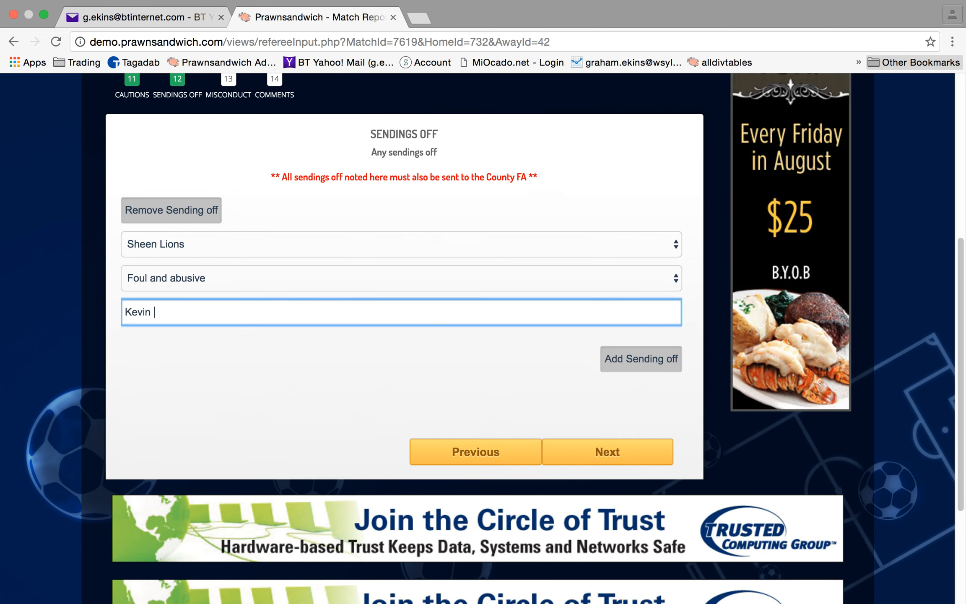
type("Trips them up")
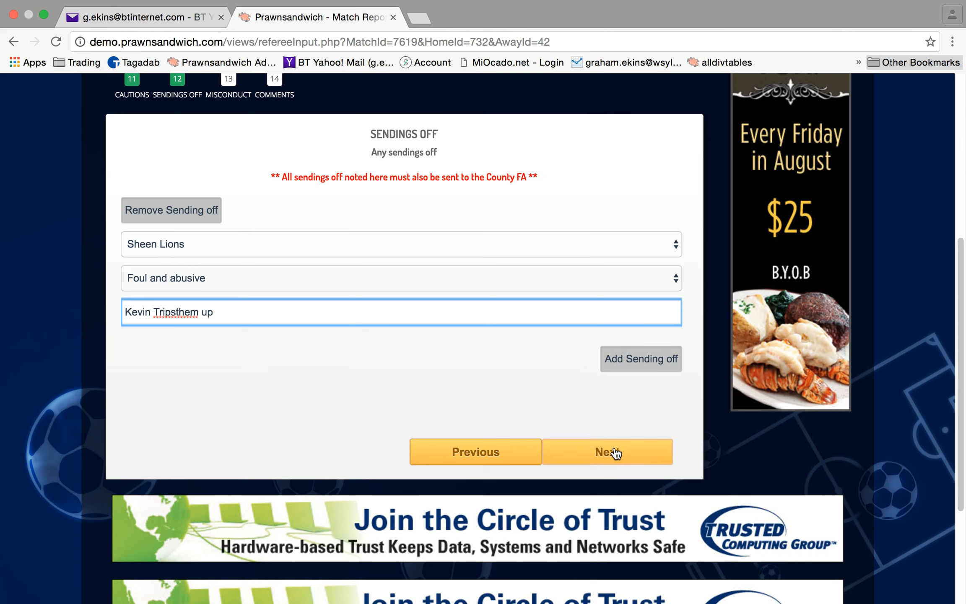
left_click(202, 313)
key("BackSpace")
Skip Misconduct, comment that the atmosphere improved once Pitch Marshalls were informed, and submit
left_click(627, 447)
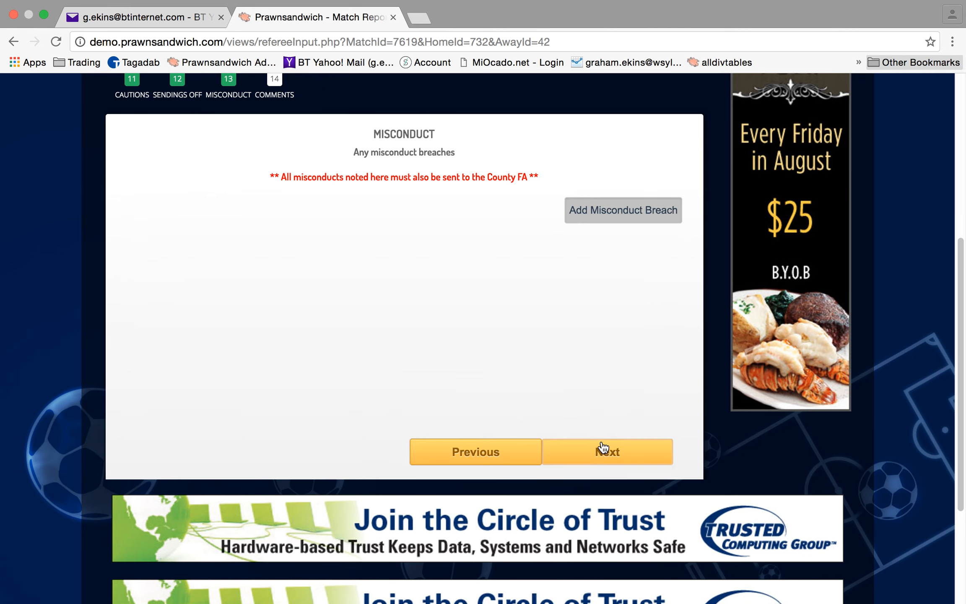
left_click(602, 454)
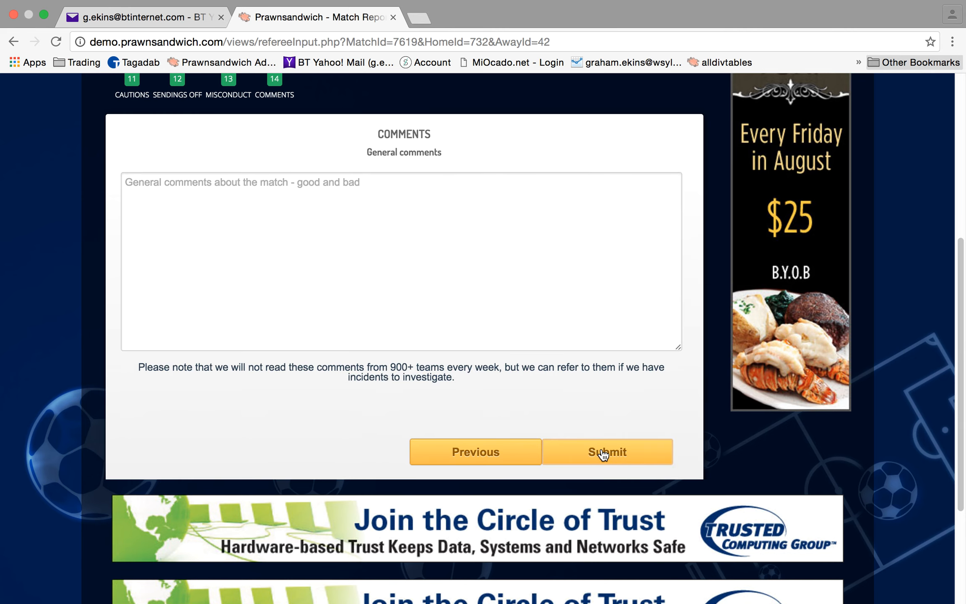
left_click(444, 254)
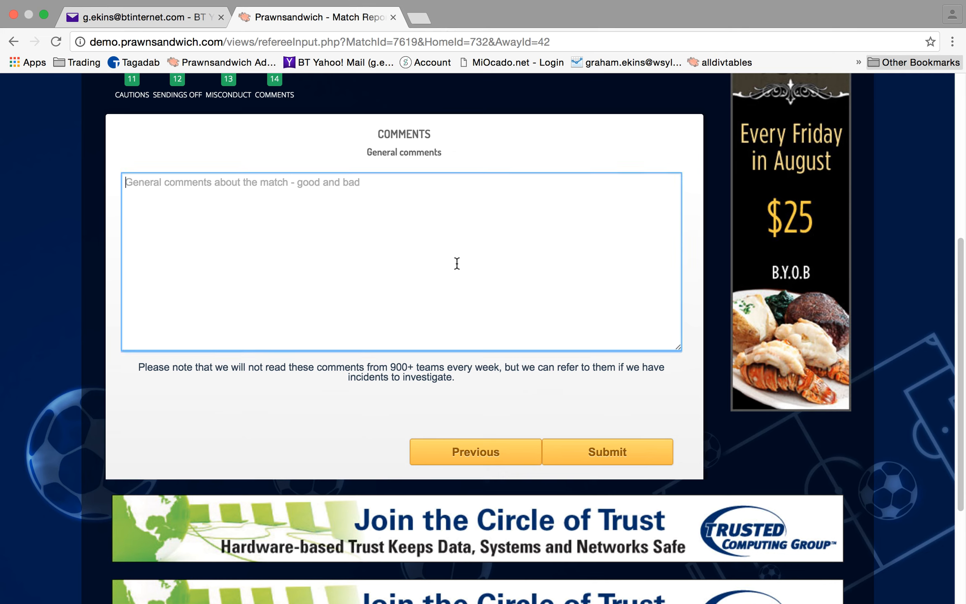
type("It was ")
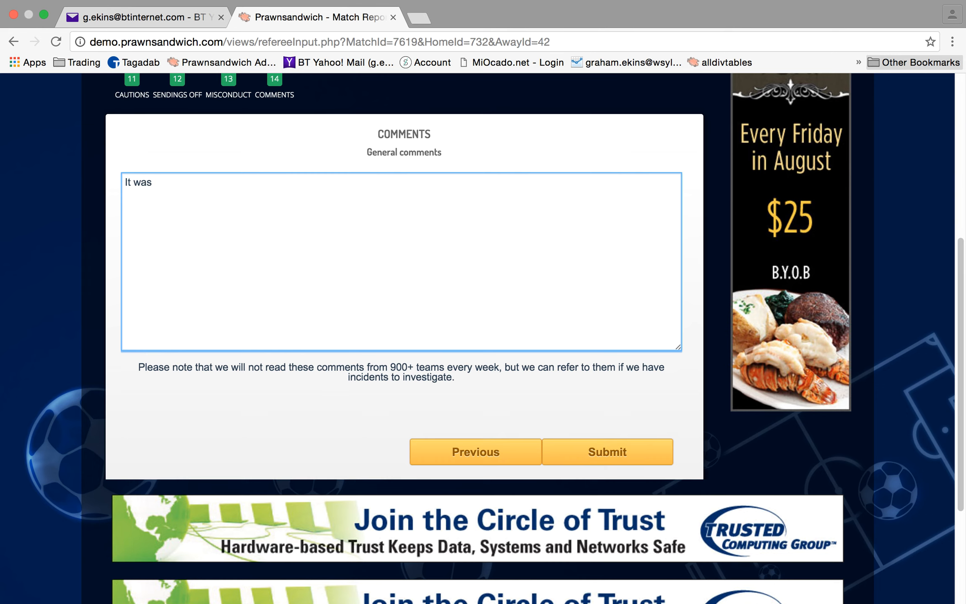
type("ok, however in terms of repes")
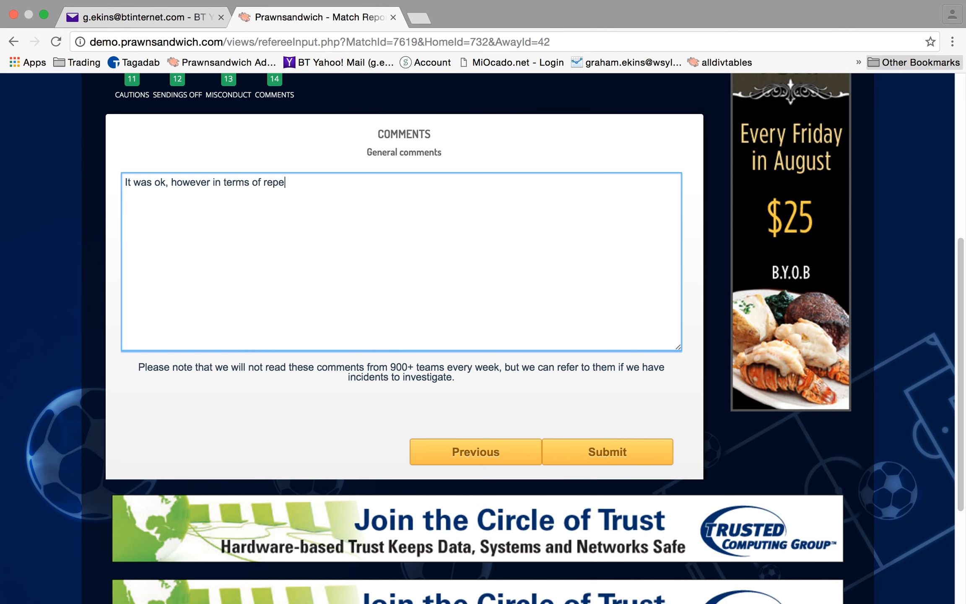
key("BackSpace")
key("BackSpace")
key("BackSpace")
key("BackSpace")
type("espect once I had informed the ")
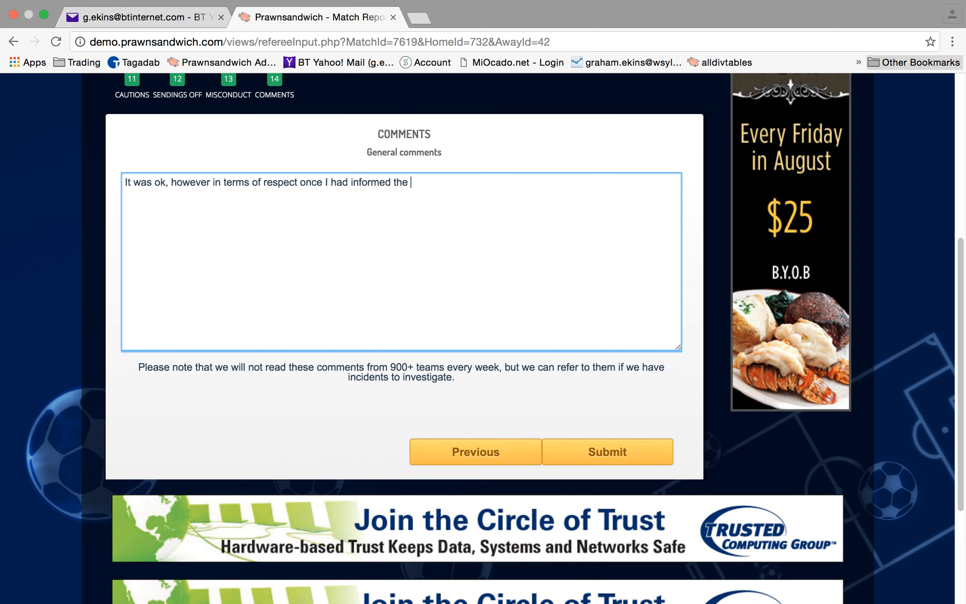
type("Pitch Marshalls the ")
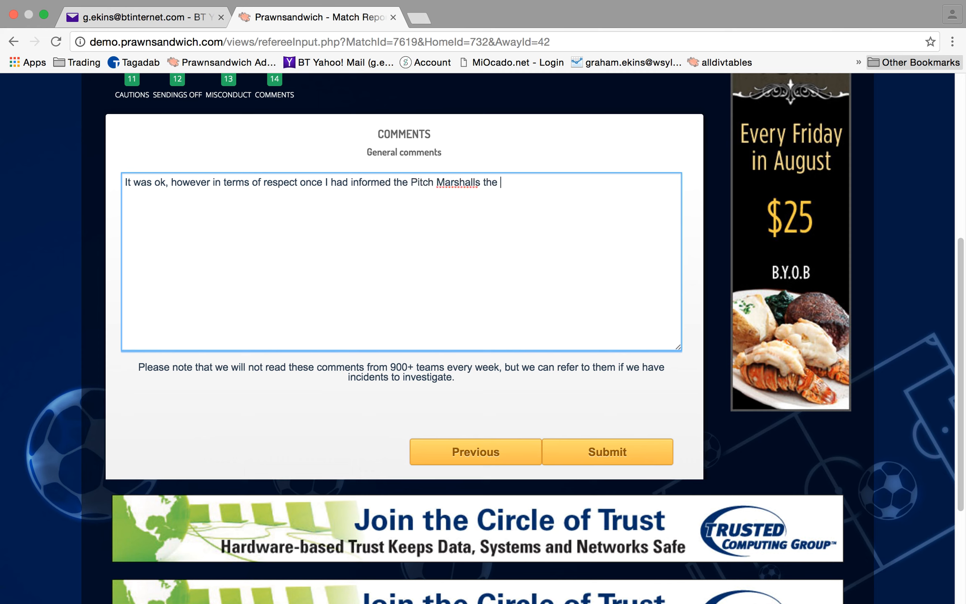
type("atmosphere was a lot berr")
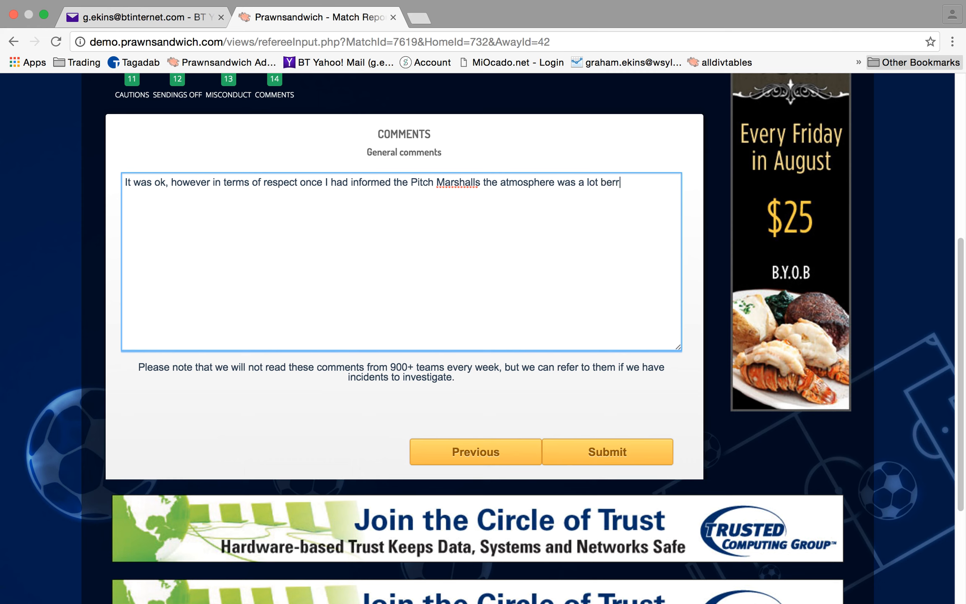
key("BackSpace")
key("BackSpace")
type("tter.")
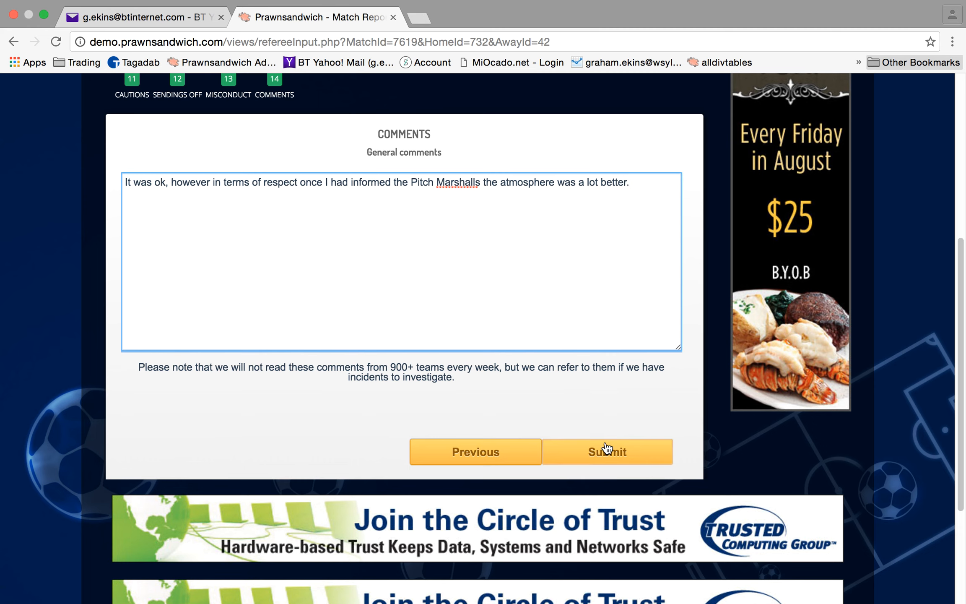
left_click(617, 465)
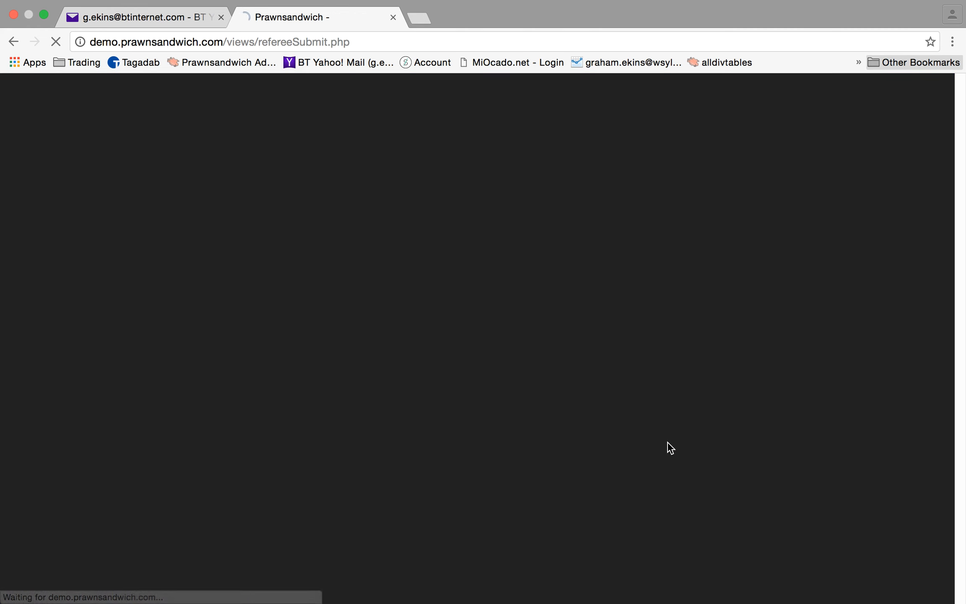